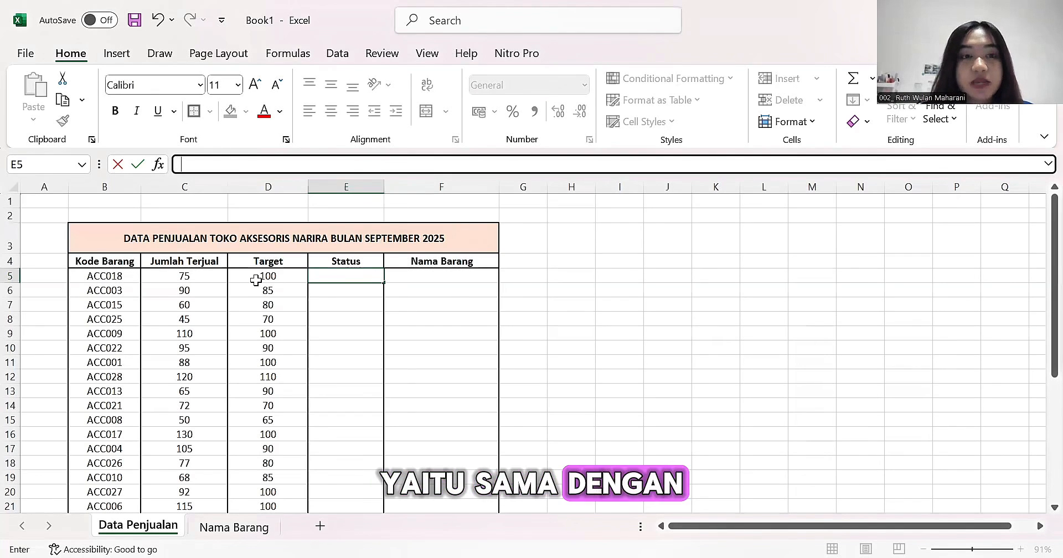
# - Enter an IF formula in E5 that returns "Tercapai" when C5>=D5 and "Tidak Tercapai" otherwise
pyautogui.write('=')
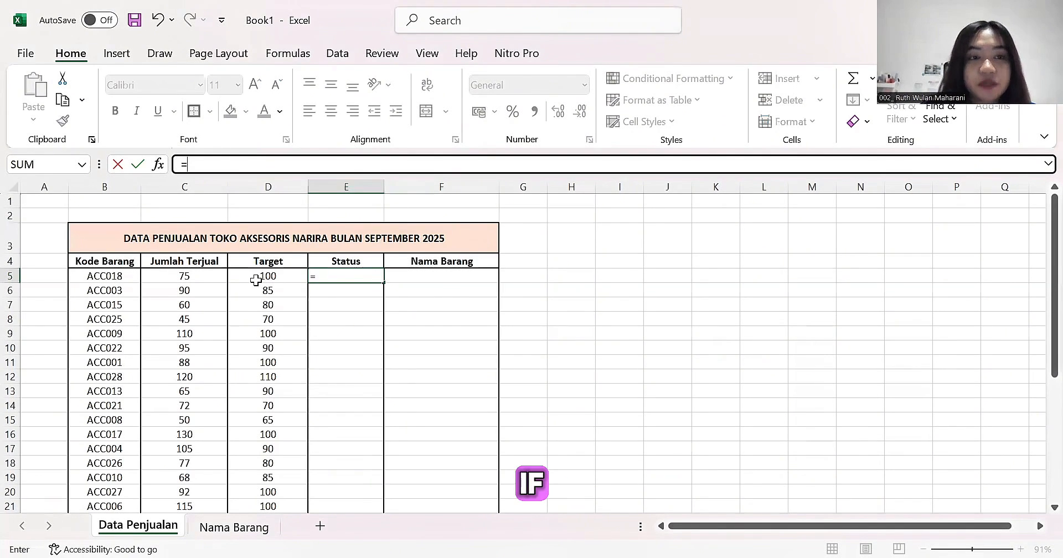
pyautogui.write('IF')
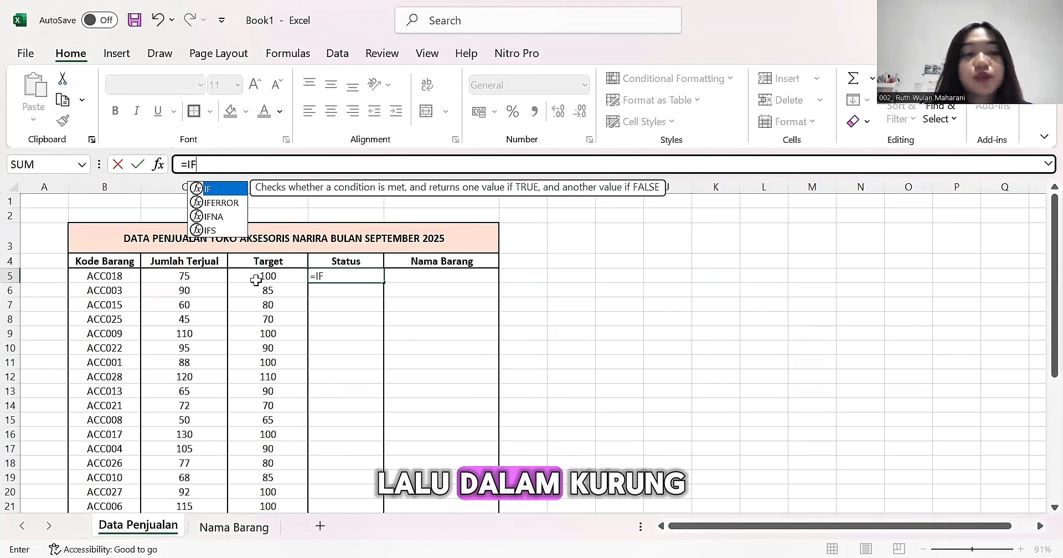
pyautogui.write('(')
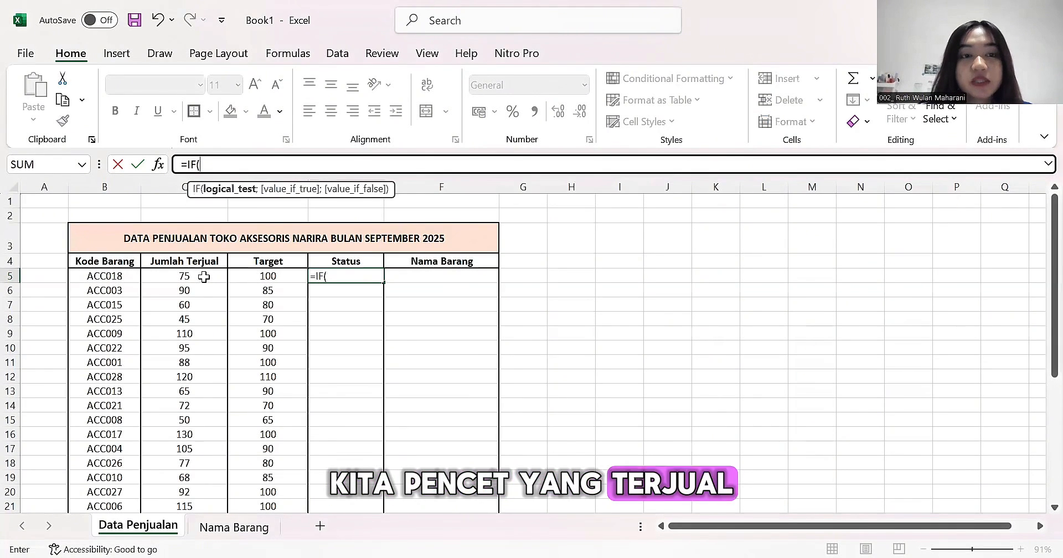
pyautogui.click(204, 277)
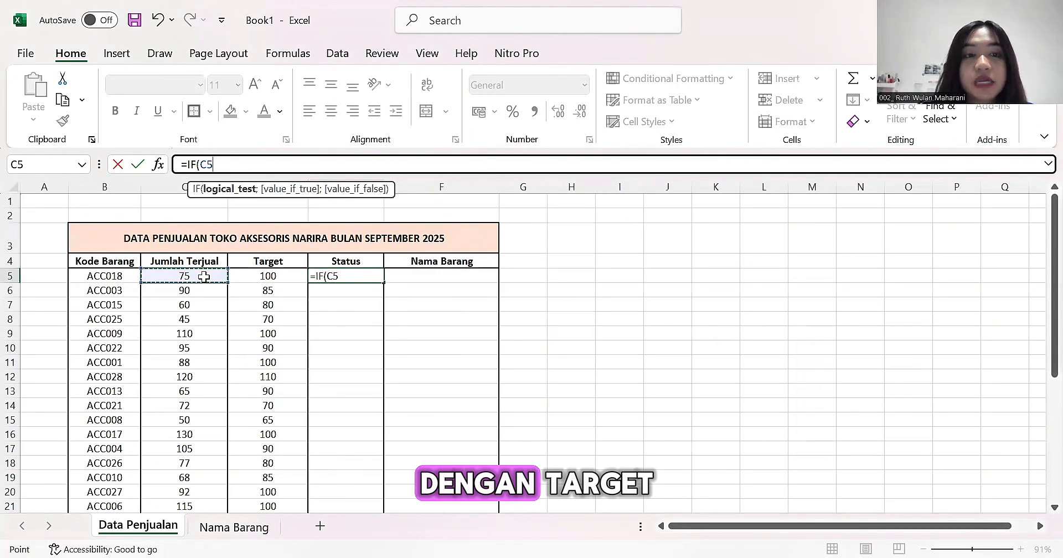
pyautogui.write('>=')
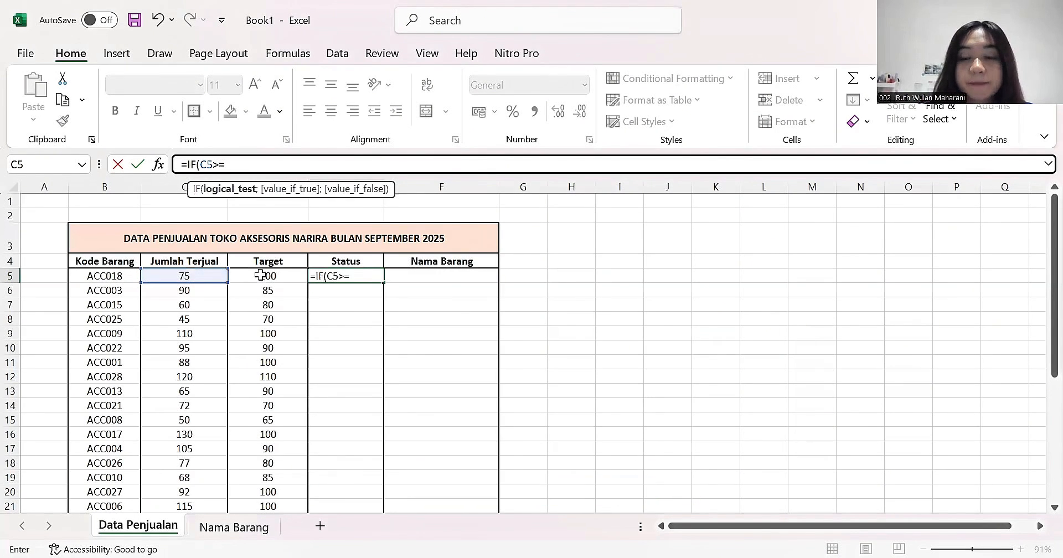
pyautogui.click(260, 275)
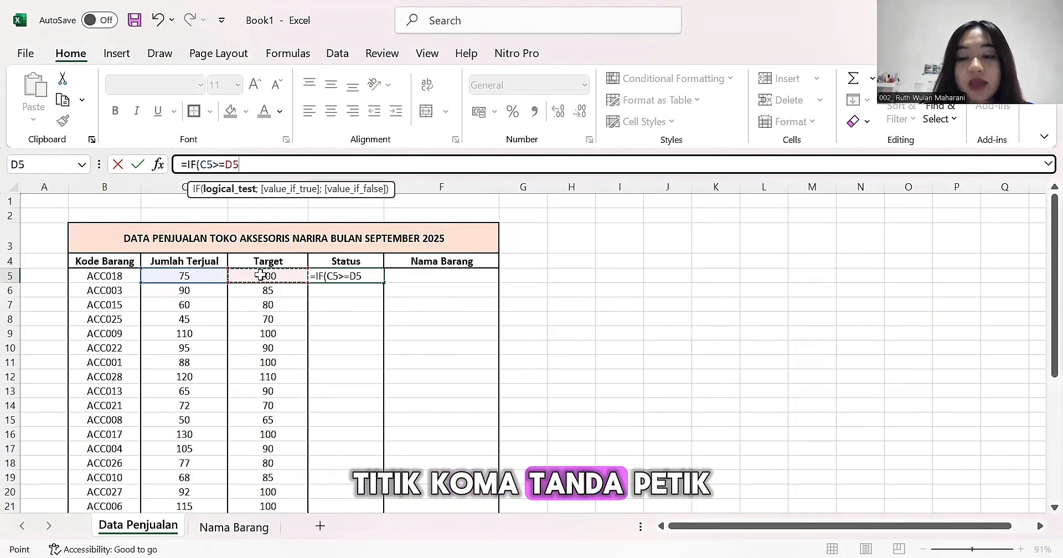
pyautogui.write(';"')
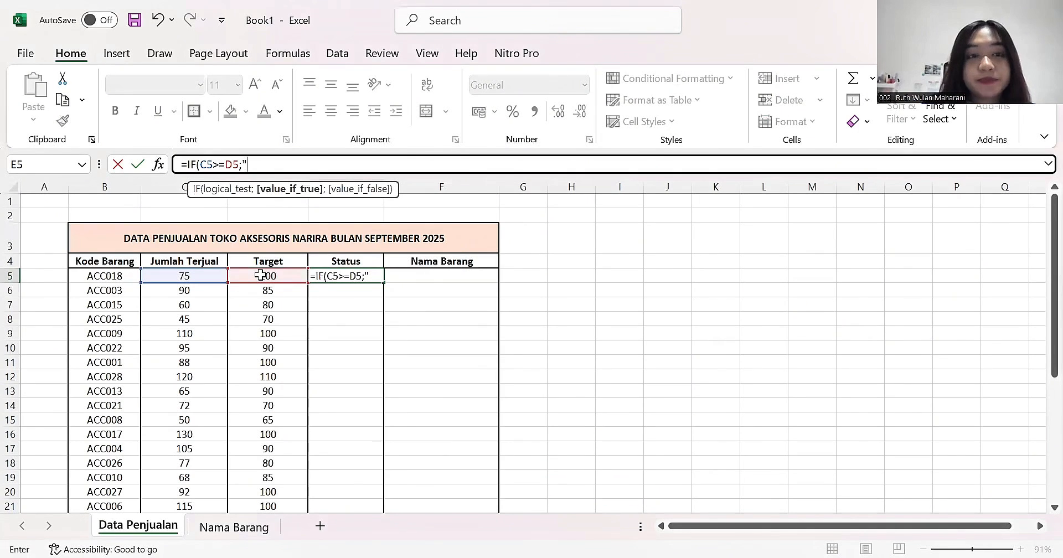
pyautogui.write('Tercapai"')
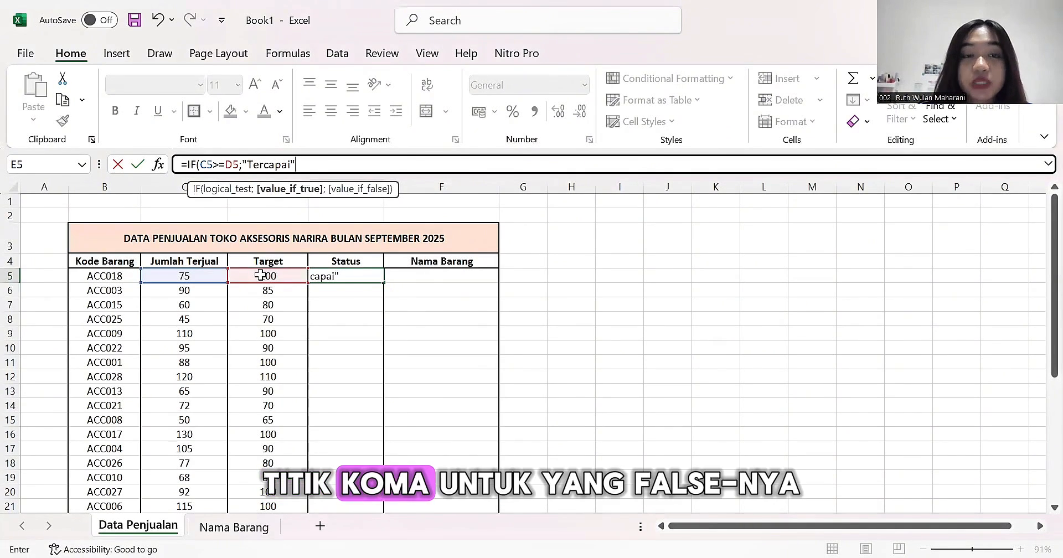
pyautogui.write(';')
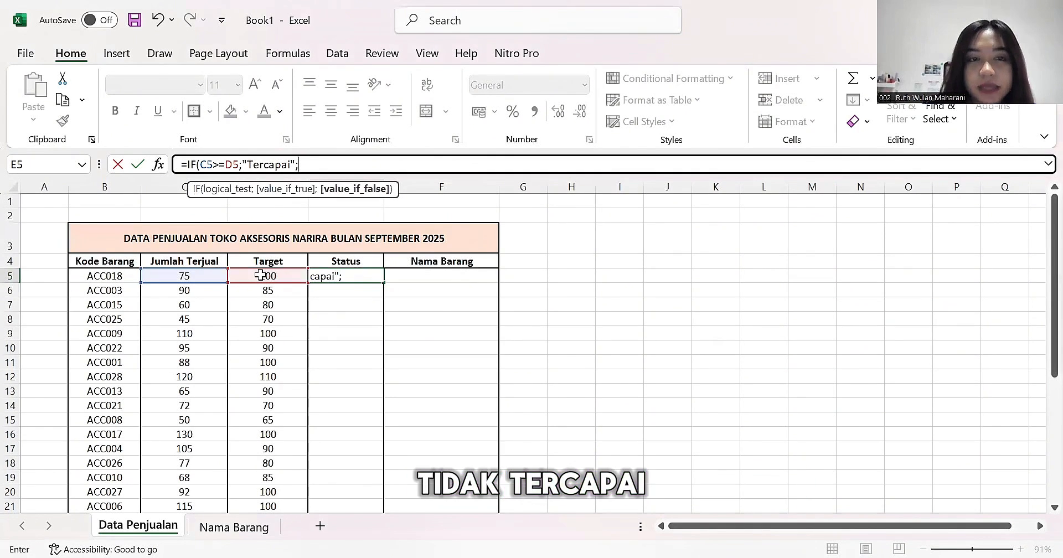
pyautogui.write('"Tidak Tercapai"')
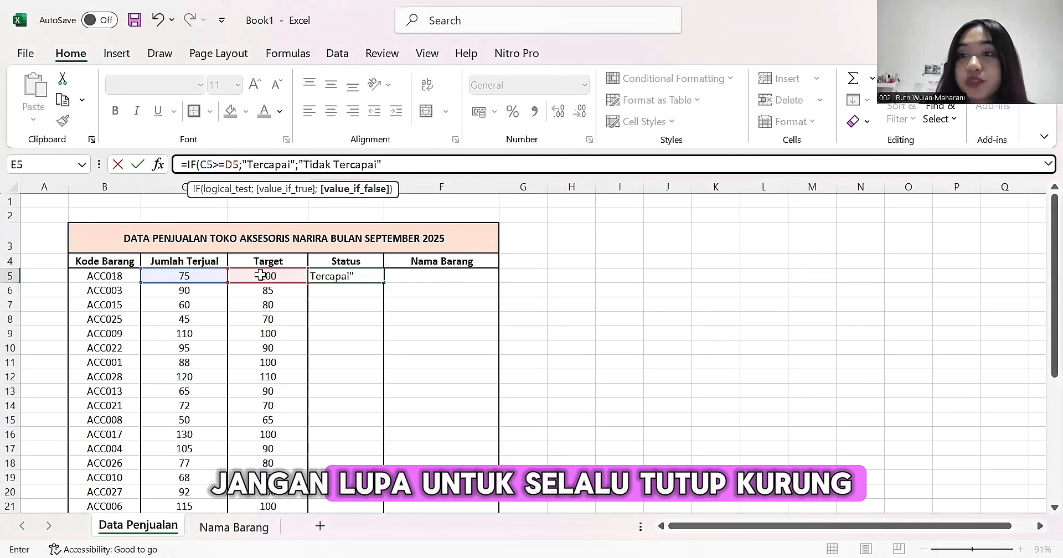
pyautogui.write(')')
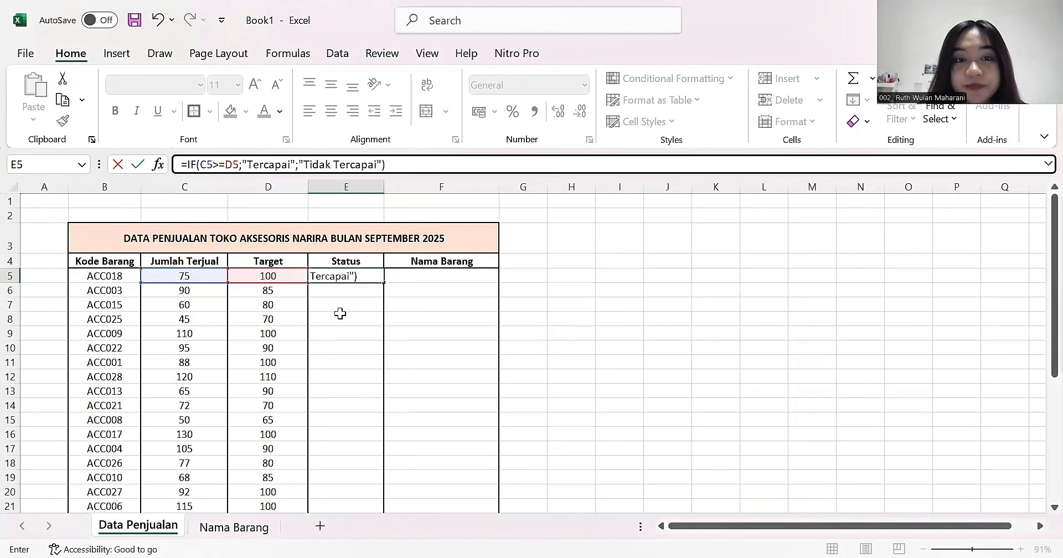
pyautogui.press('Return')
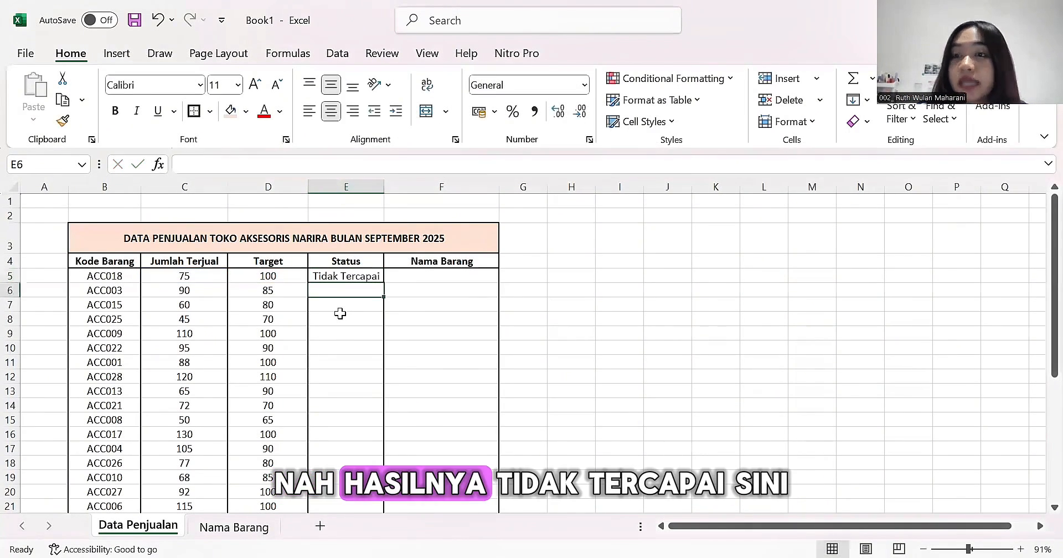
# - Fill the IF formula from E5 down the Status column for all remaining product rows
pyautogui.click(339, 314)
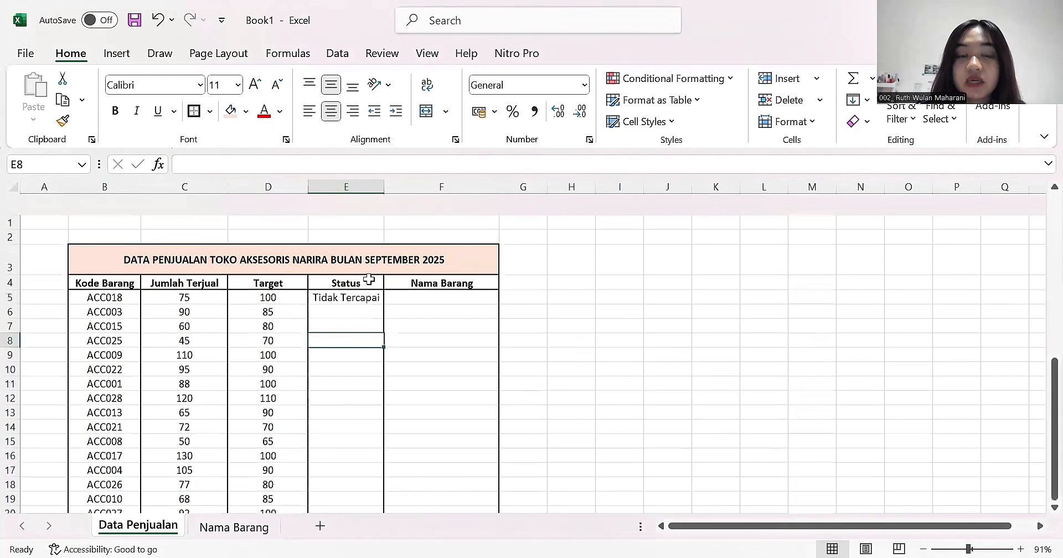
pyautogui.click(376, 278)
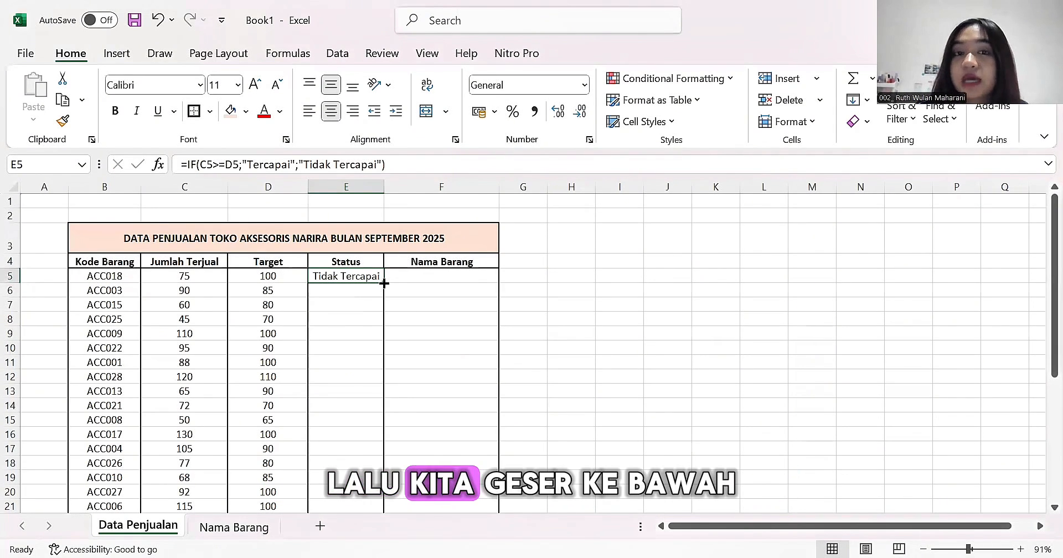
pyautogui.moveTo(383, 290); pyautogui.dragTo(357, 327)
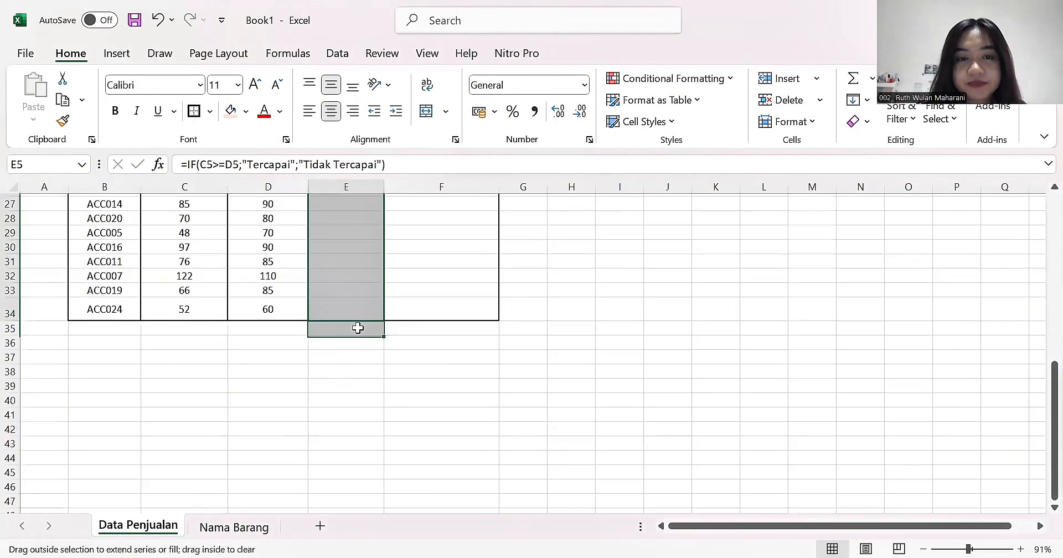
pyautogui.moveTo(408, 307); pyautogui.dragTo(408, 307)
pyautogui.scroll(8, 543, 315)
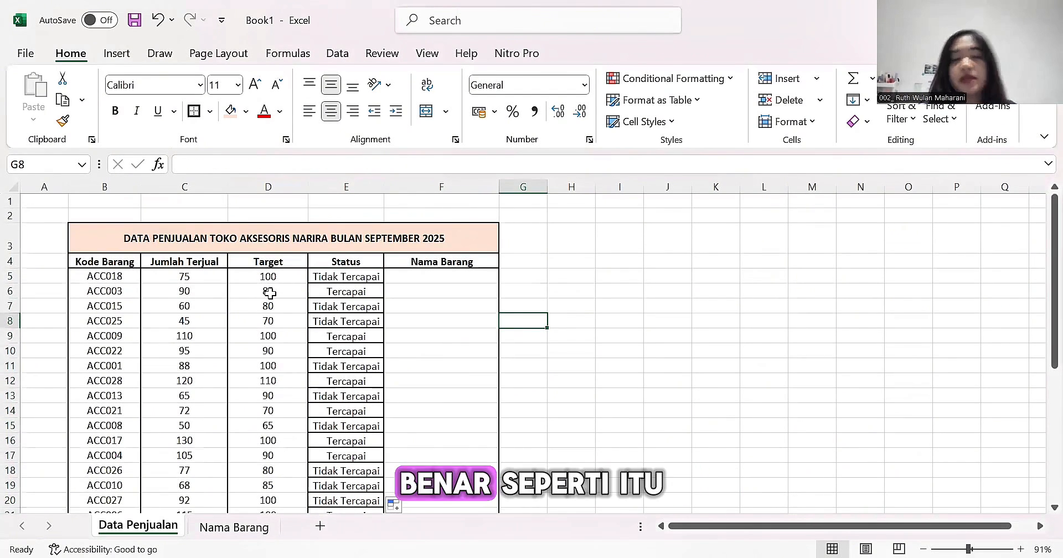
# - Start a VLOOKUP formula in F5 of Data Penjualan with the product code in B5 as the lookup value
pyautogui.click(471, 277)
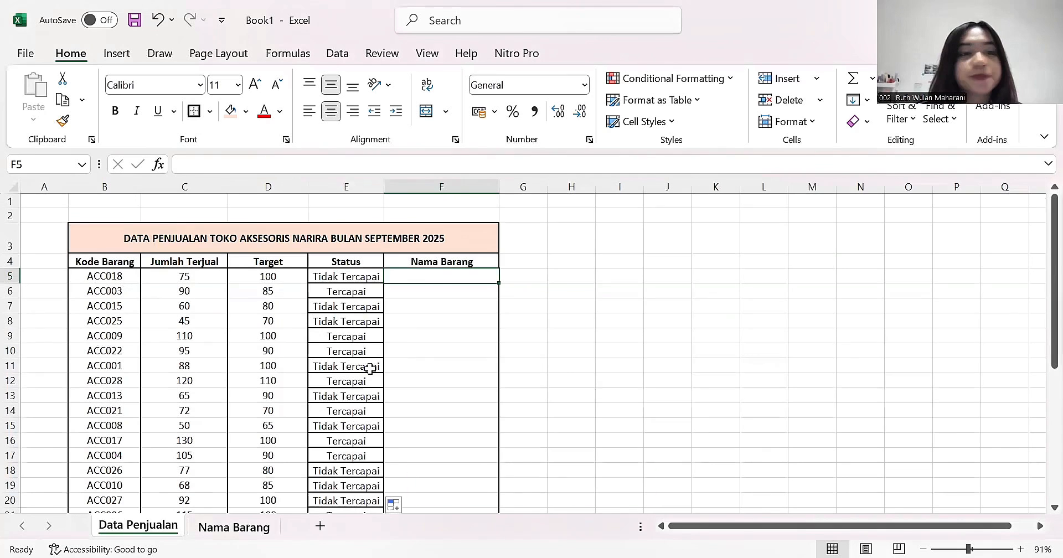
pyautogui.hotkey('ctrl', 'pagedown')
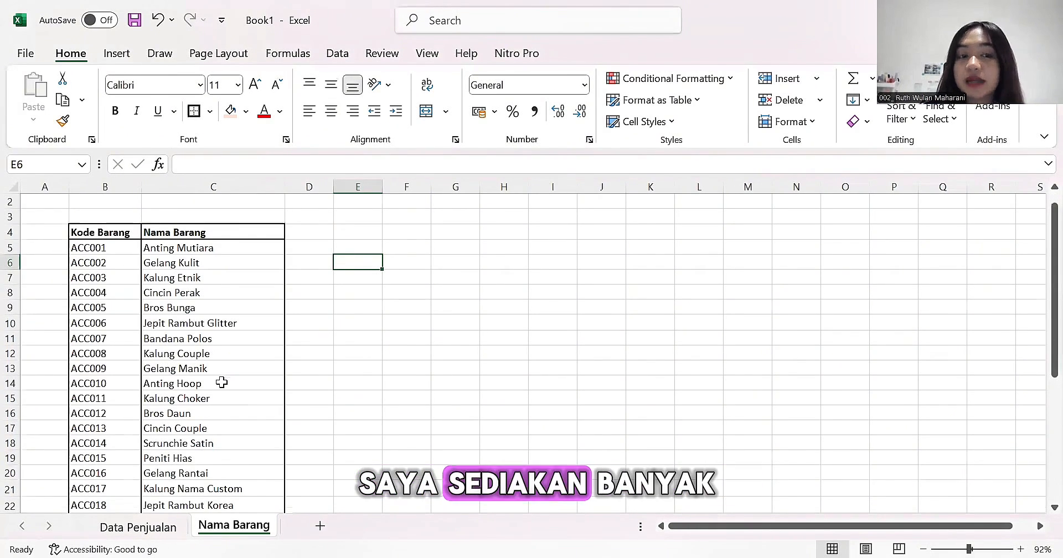
pyautogui.scroll(-8, 155, 533)
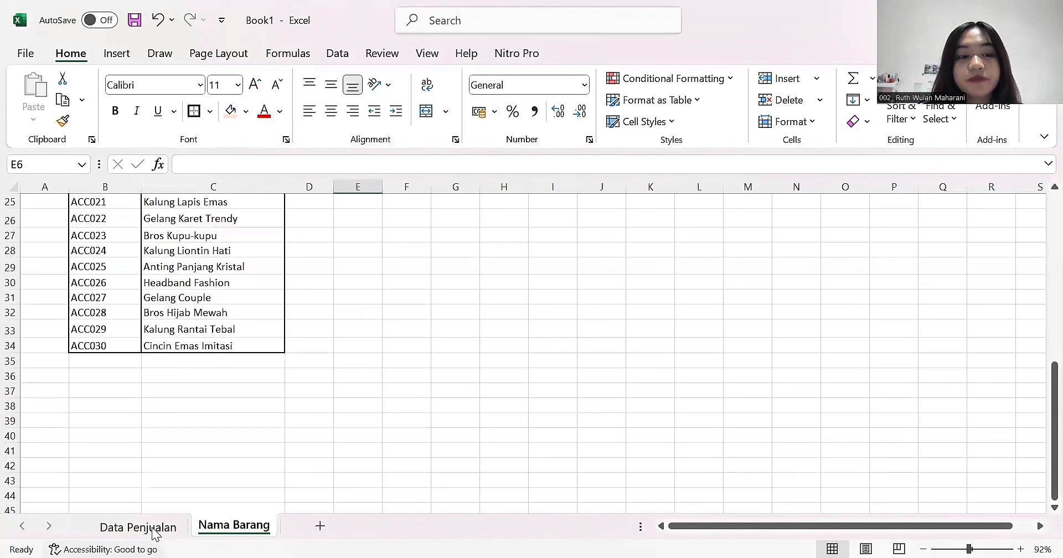
pyautogui.hotkey('ctrl', 'pageup')
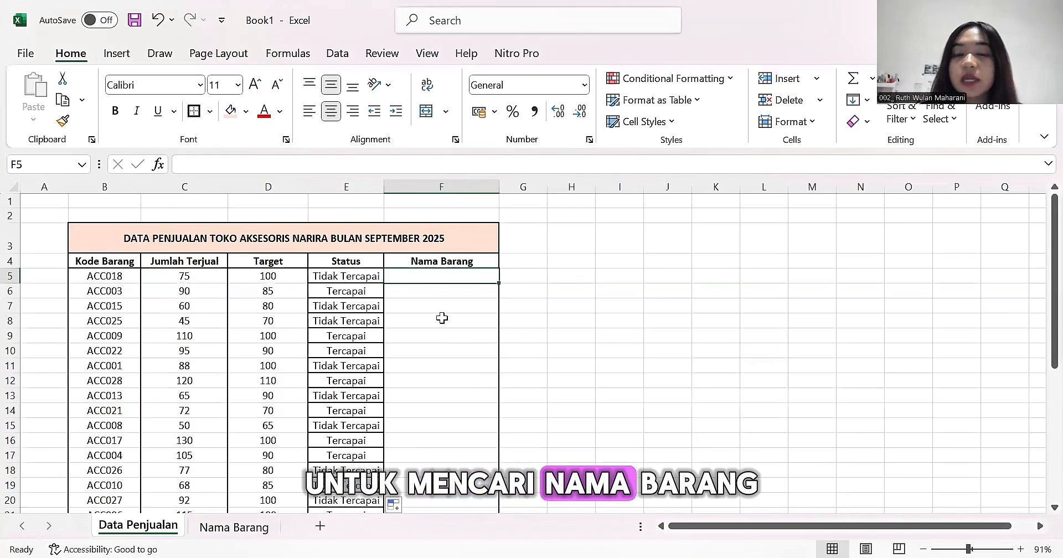
pyautogui.doubleClick(447, 281)
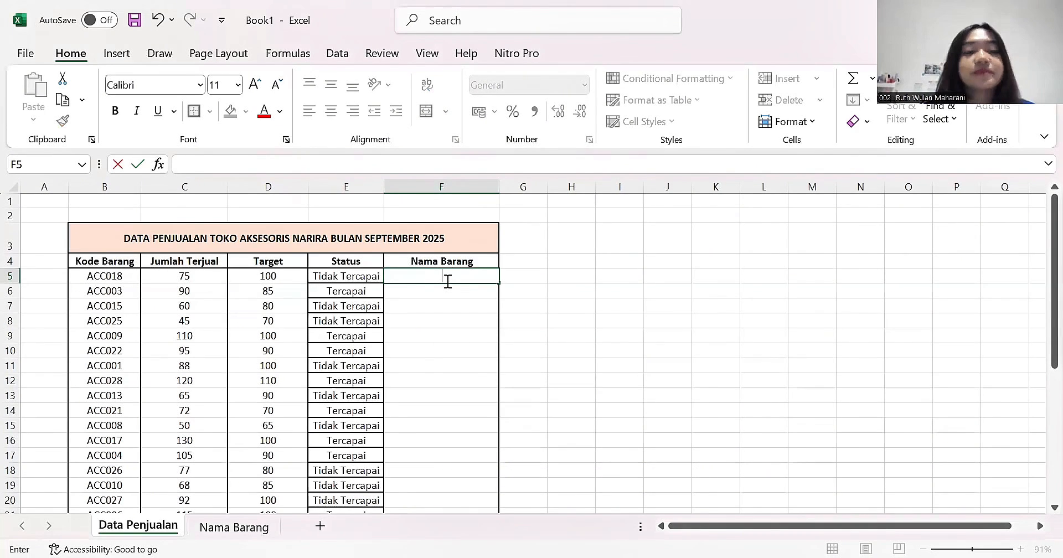
pyautogui.write('=VLOOKUP(')
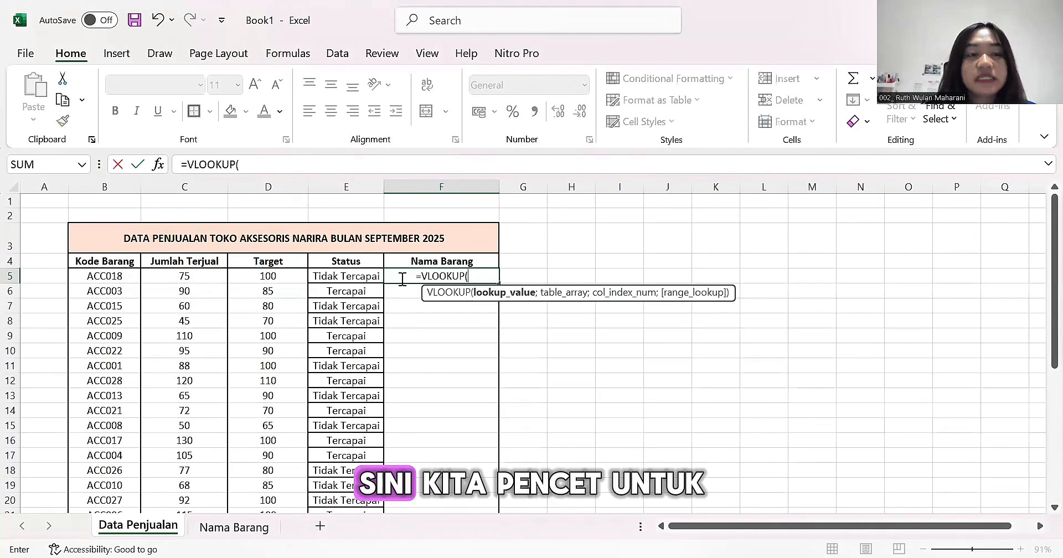
pyautogui.click(126, 278)
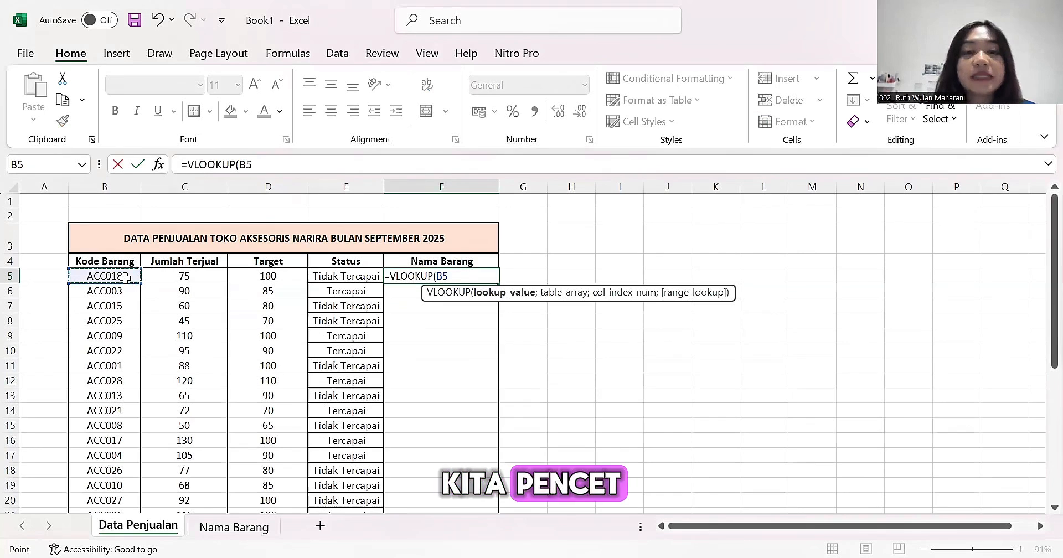
pyautogui.write(';')
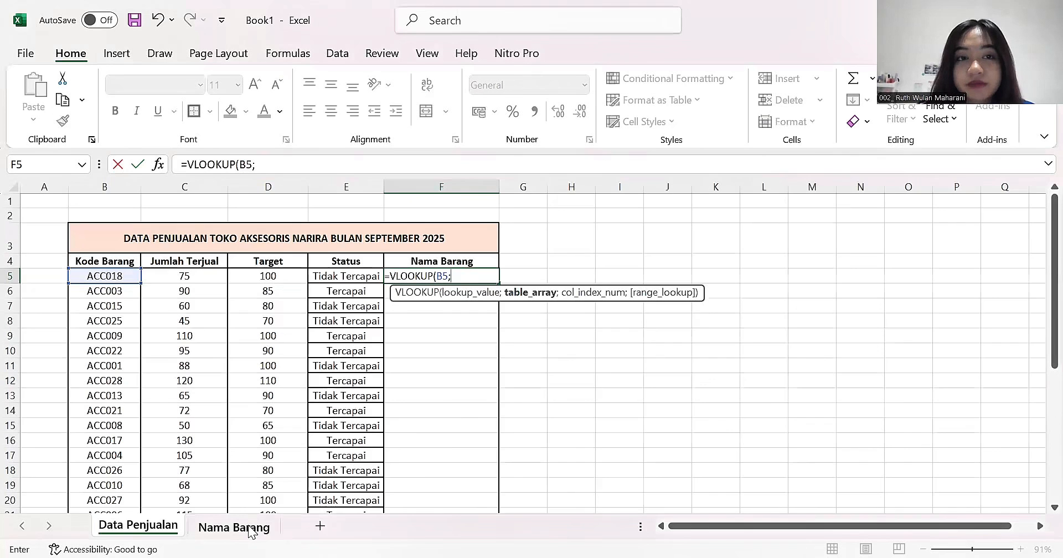
# - Set the VLOOKUP table array to the range B4:C34 on the Nama Barang sheet
pyautogui.click(250, 532)
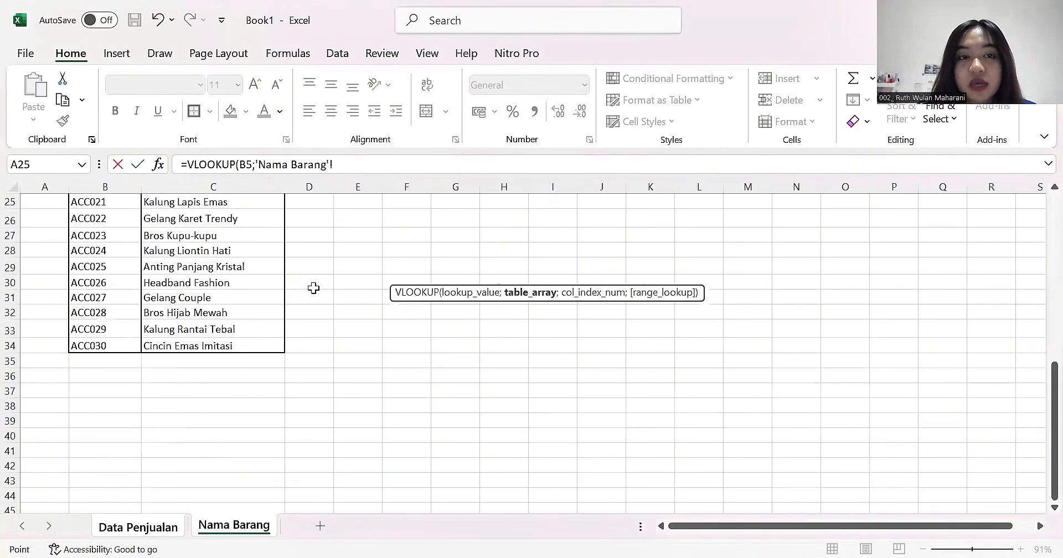
pyautogui.scroll(3, 314, 287)
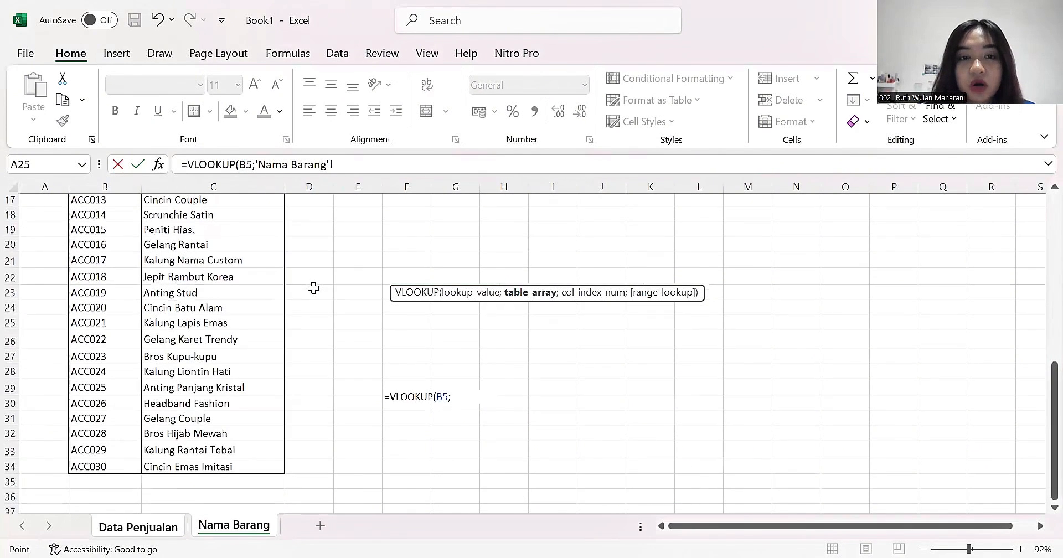
pyautogui.scroll(2, 313, 288)
pyautogui.scroll(1, 313, 288)
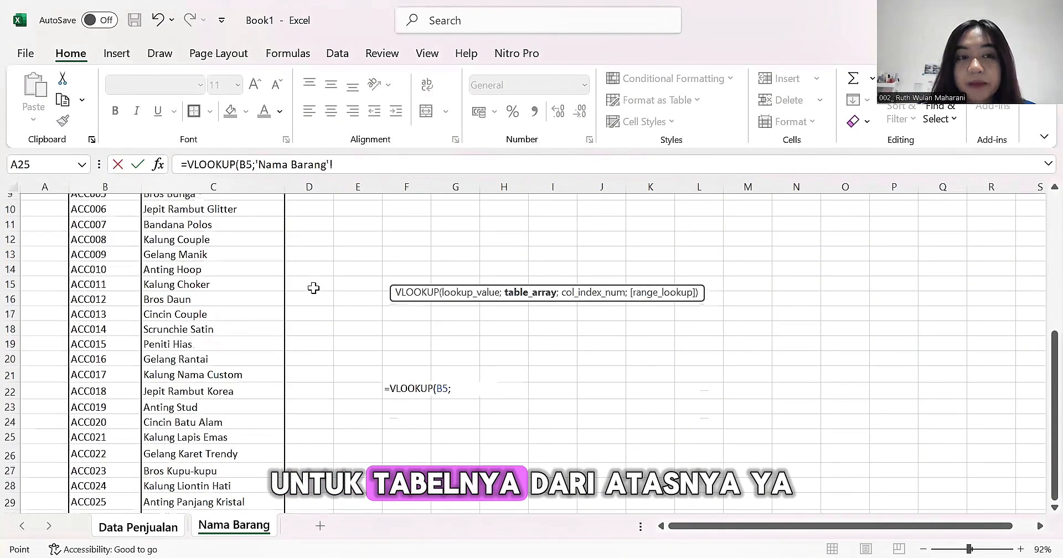
pyautogui.scroll(3, 314, 288)
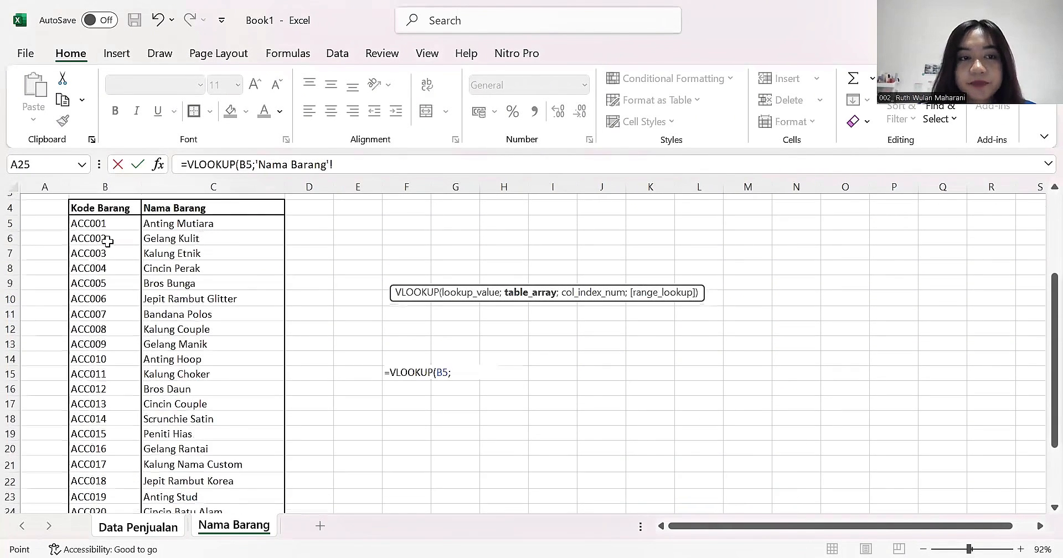
pyautogui.moveTo(104, 247); pyautogui.dragTo(235, 449)
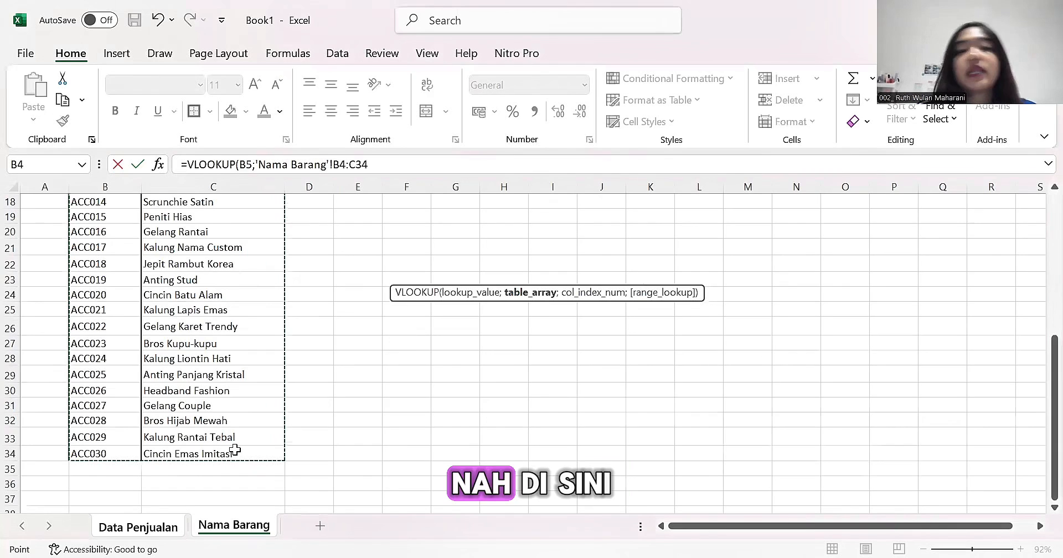
pyautogui.write(';')
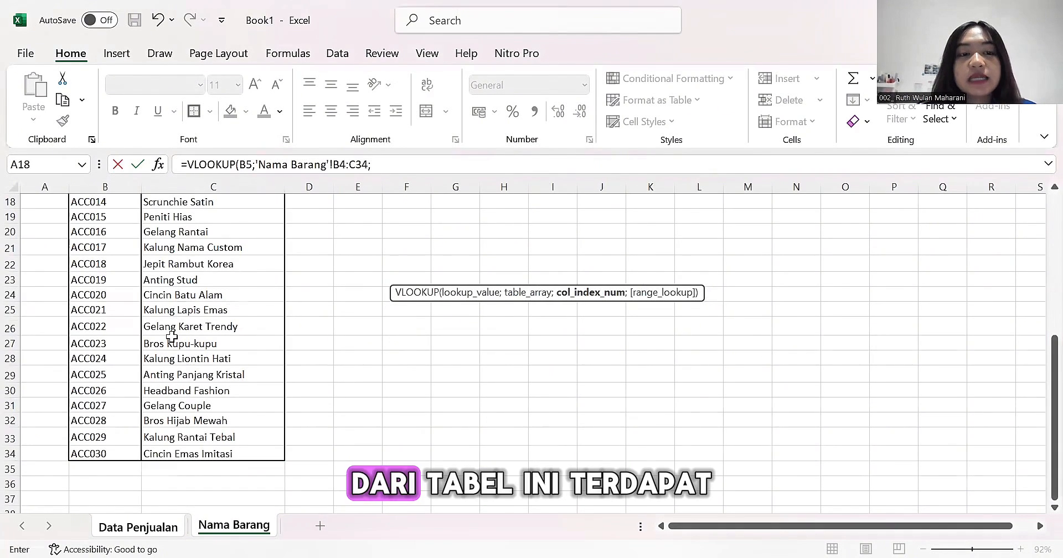
# - Complete the VLOOKUP formula in F5 with column index 2 and FALSE for an exact match
pyautogui.scroll(4, 172, 337)
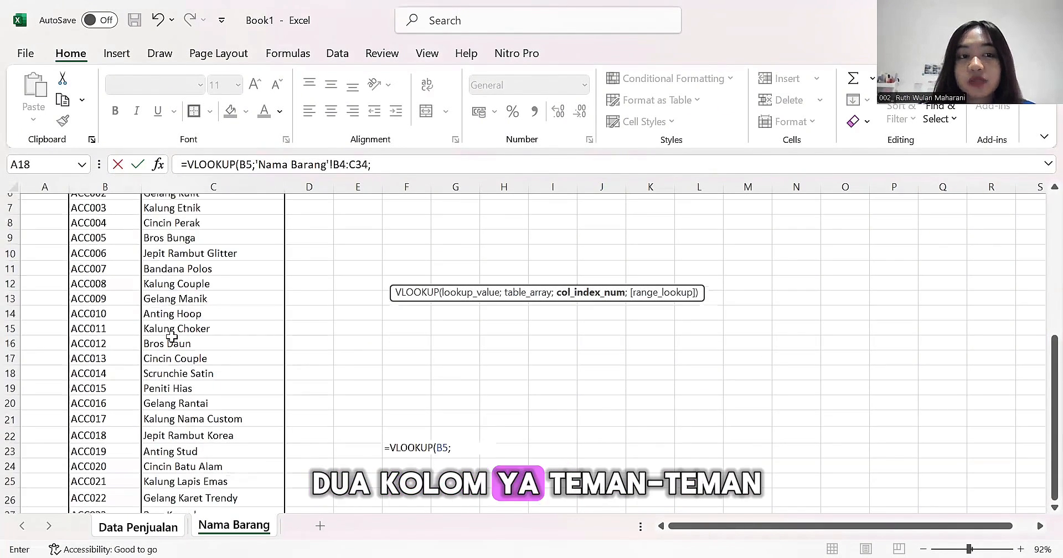
pyautogui.scroll(2, 172, 337)
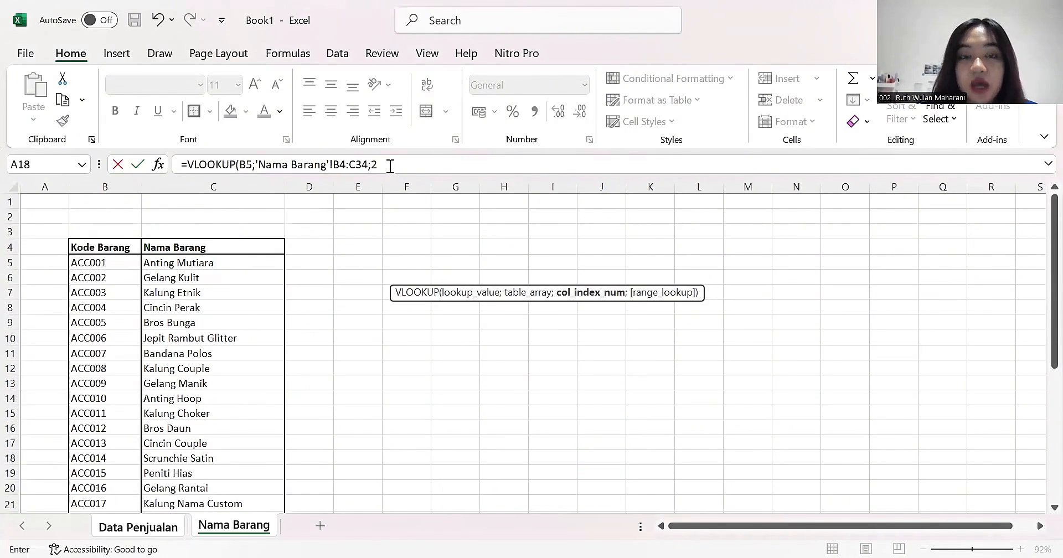
pyautogui.write(';')
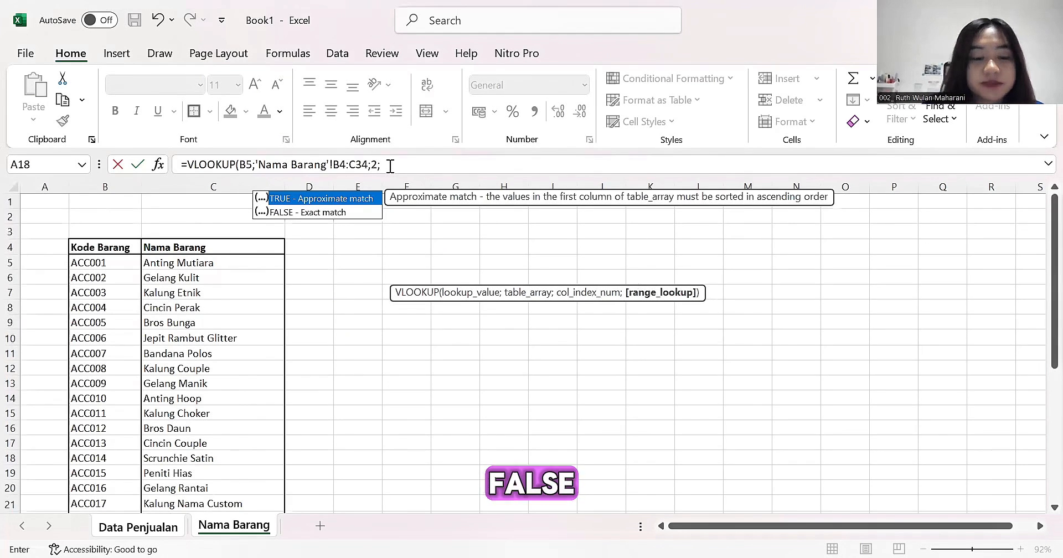
pyautogui.write('FALS')
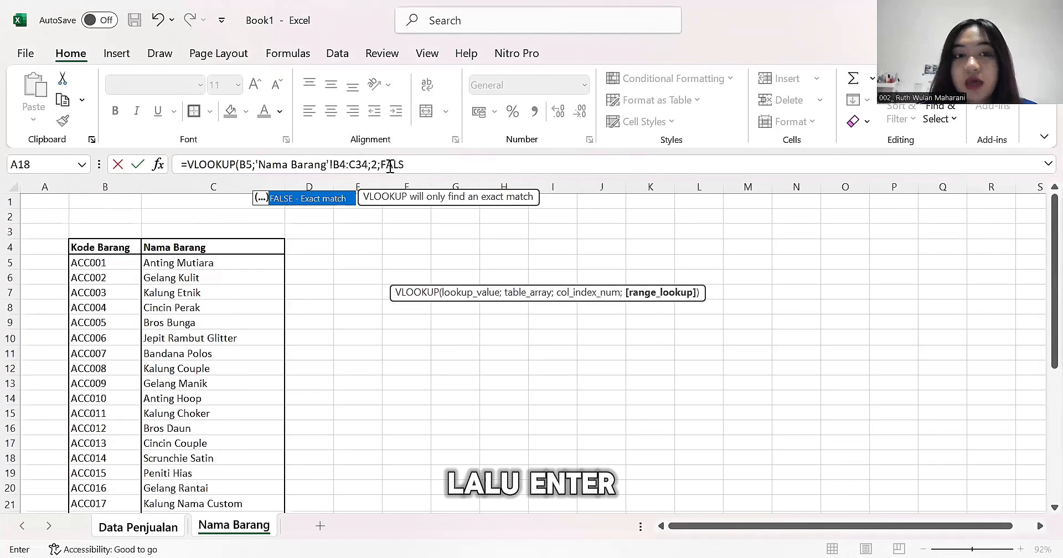
pyautogui.write('E)')
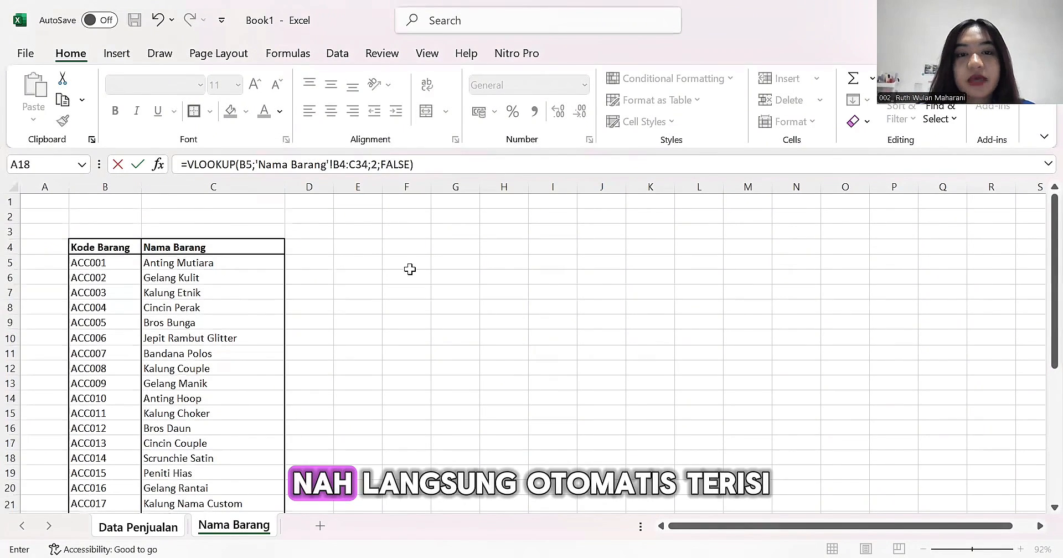
pyautogui.press('Return')
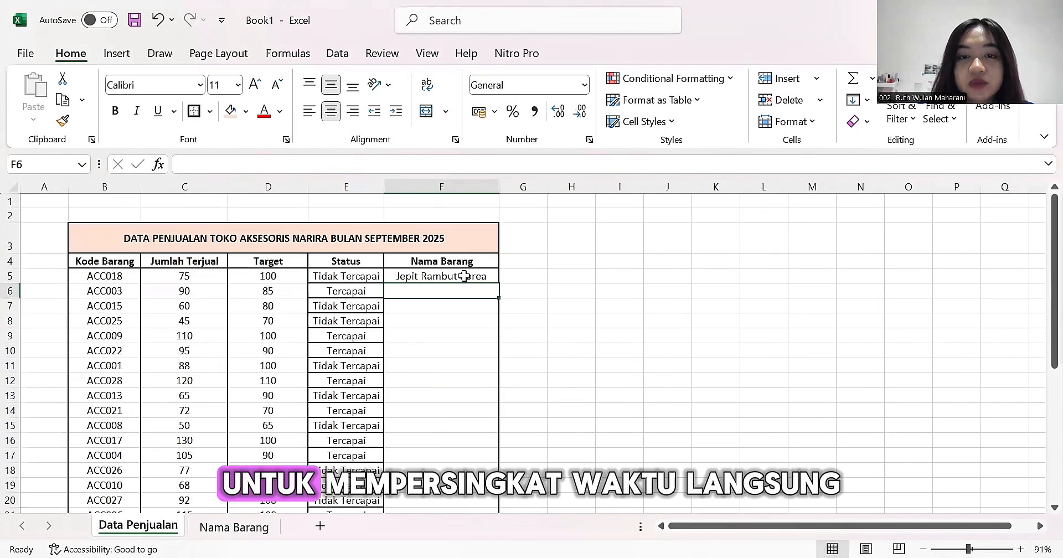
# - Fill the VLOOKUP formula from F5 down the Nama Barang column to row 34 and review the filled rows
pyautogui.click(487, 279)
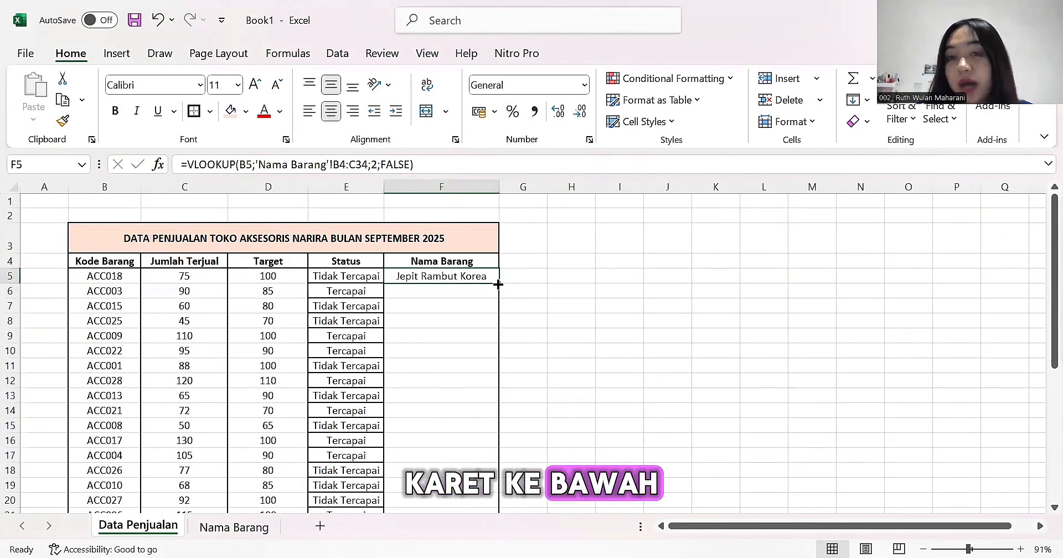
pyautogui.moveTo(497, 284); pyautogui.dragTo(500, 454)
pyautogui.click(540, 397)
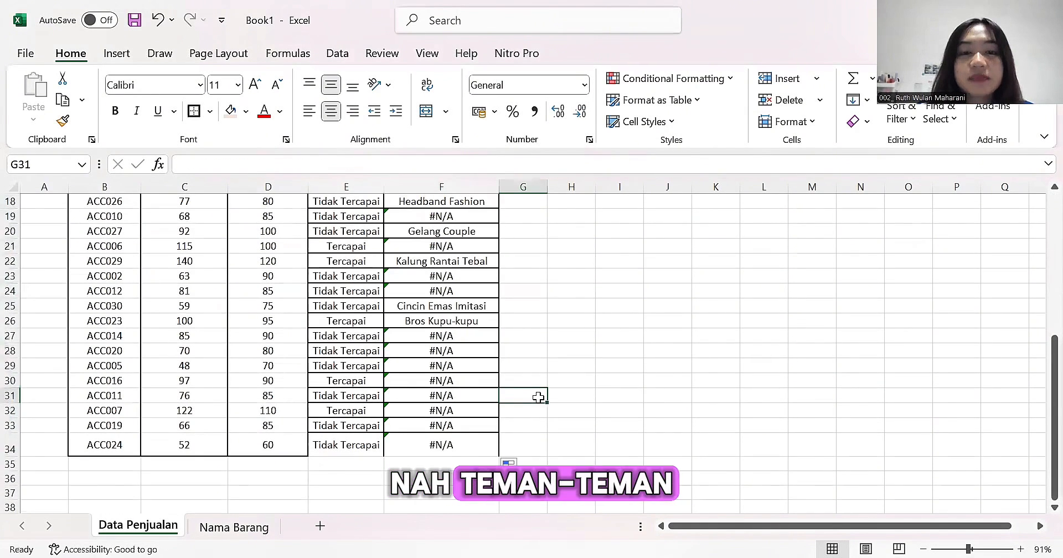
pyautogui.scroll(2, 480, 382)
pyautogui.scroll(4, 527, 319)
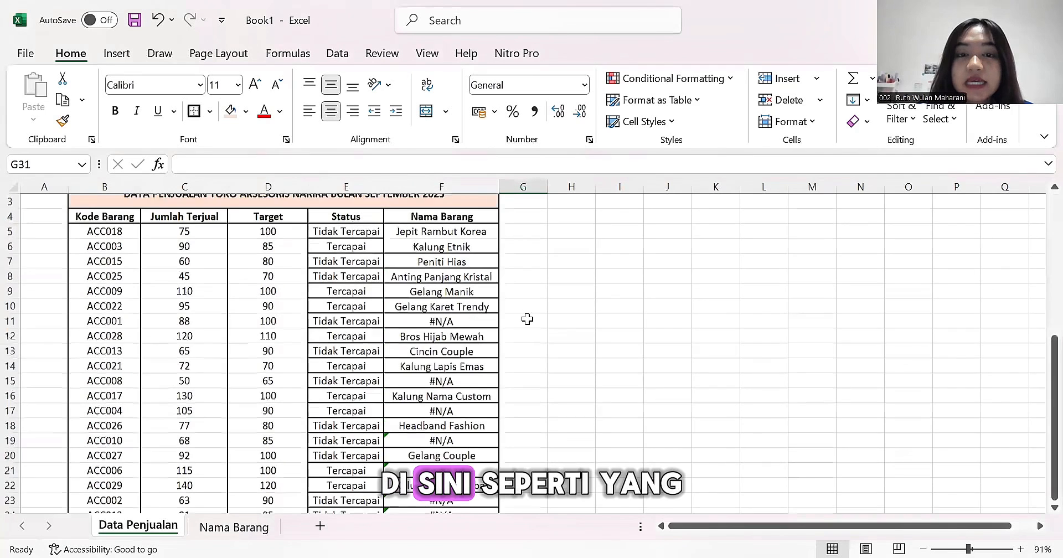
pyautogui.scroll(1, 460, 311)
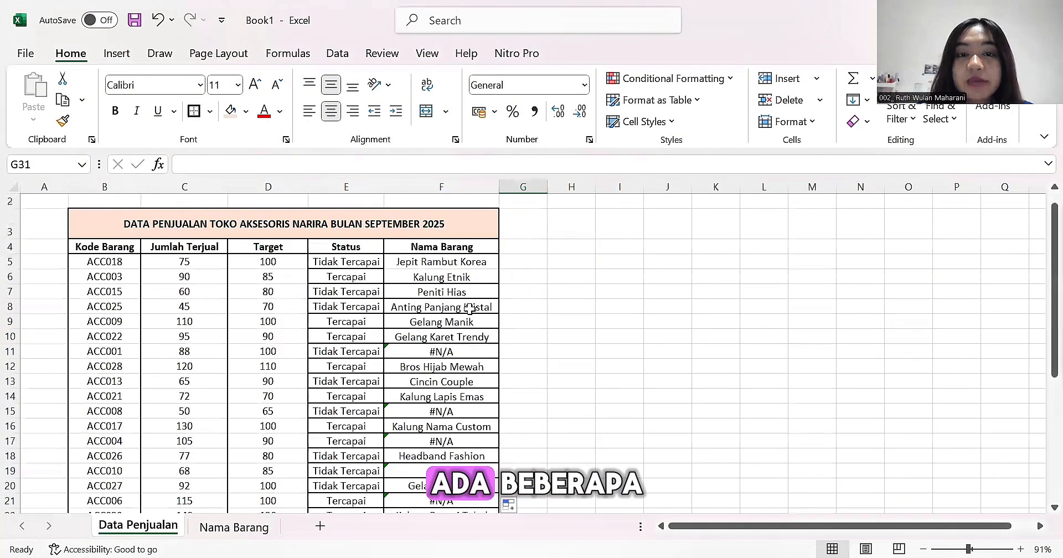
pyautogui.scroll(-1, 416, 304)
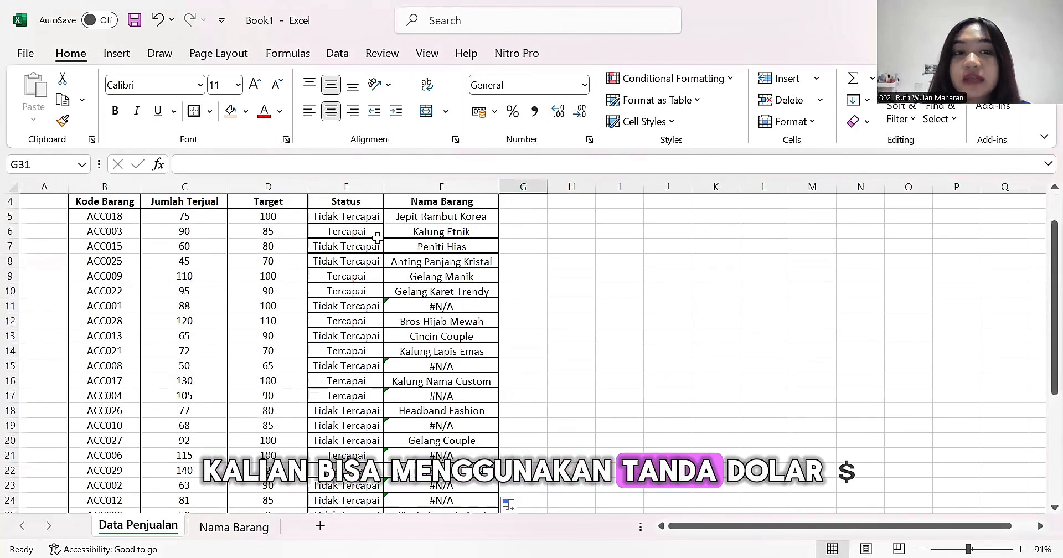
pyautogui.scroll(-1, 382, 166)
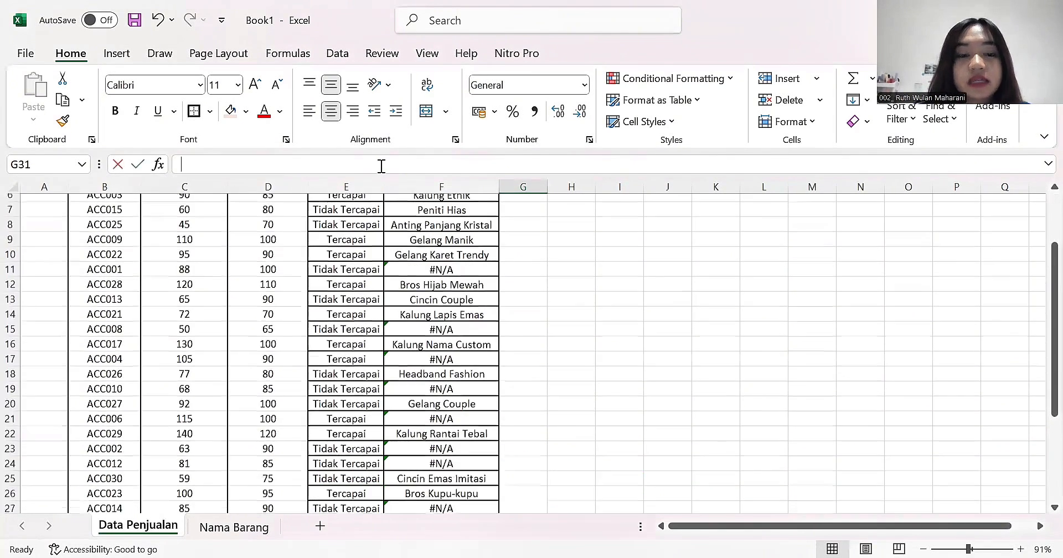
# - Undo the VLOOKUP fill below F5 in the Nama Barang column
pyautogui.write('$')
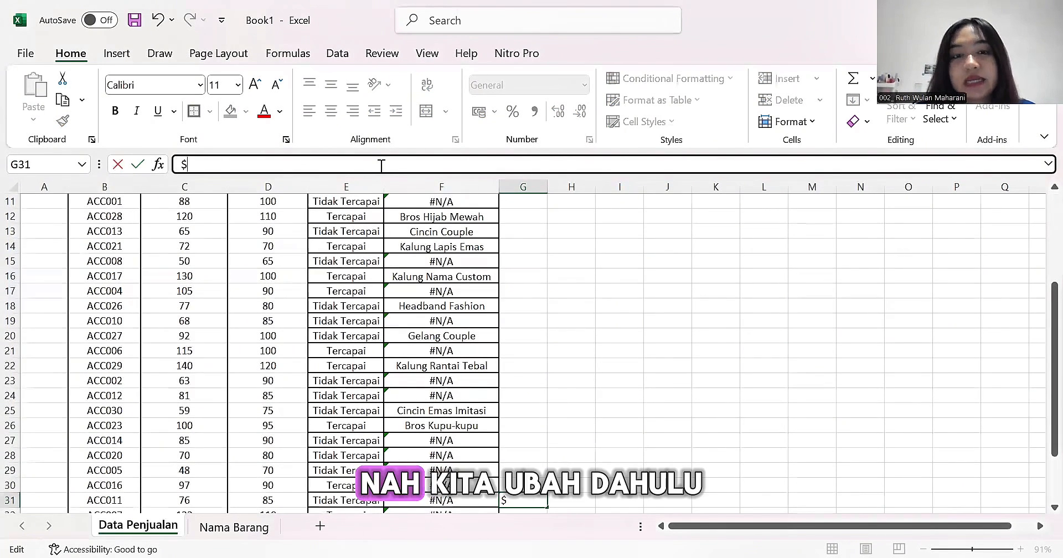
pyautogui.press('BackSpace')
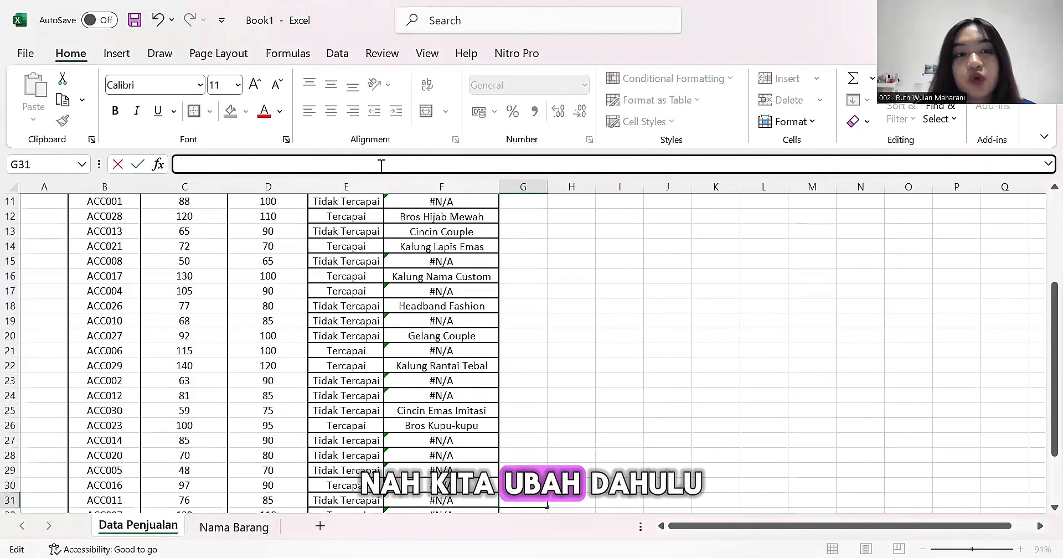
pyautogui.click(158, 21)
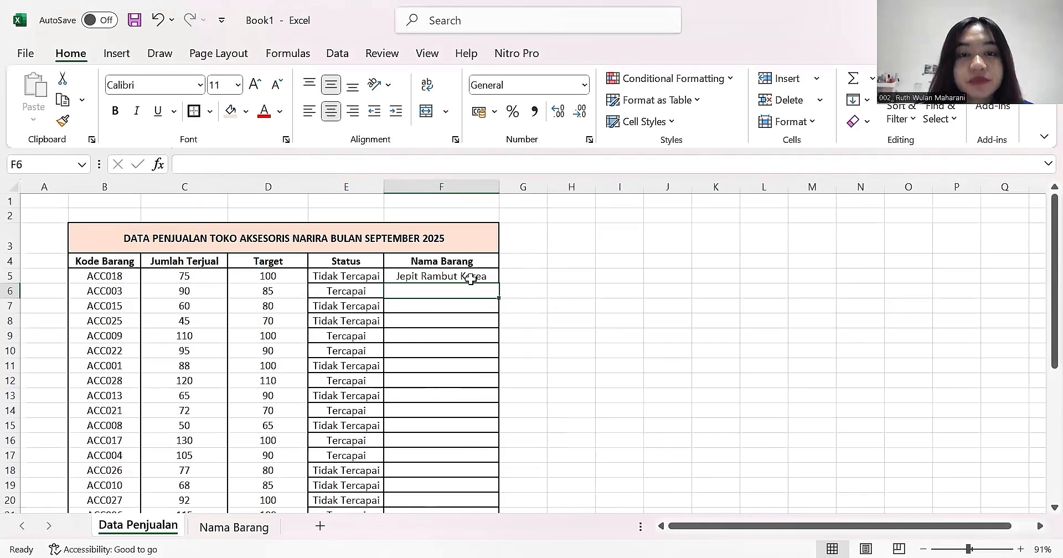
# - Make the VLOOKUP table array in F5 an absolute reference, 'Nama Barang'!$B$4:$C$34
pyautogui.click(471, 278)
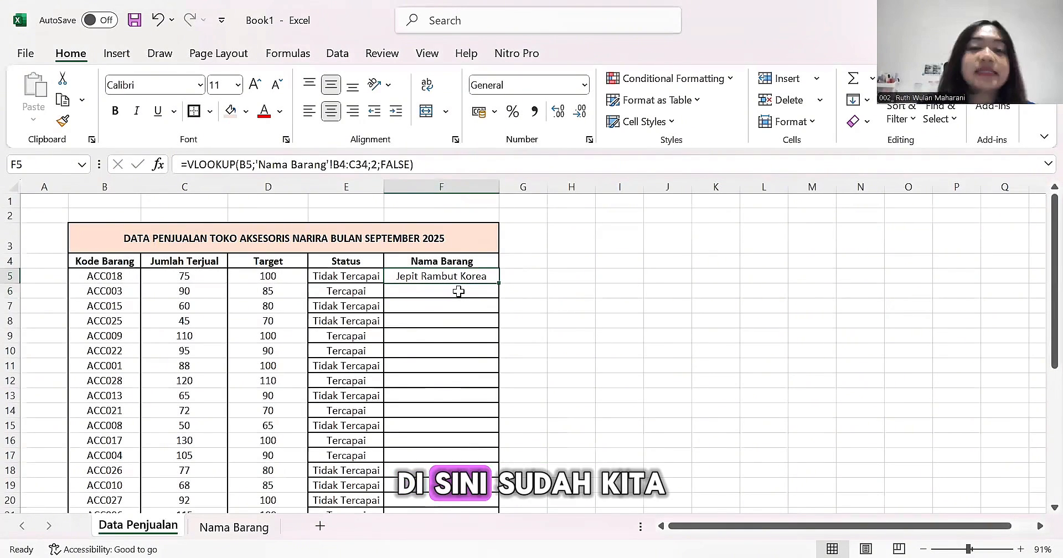
pyautogui.click(332, 164)
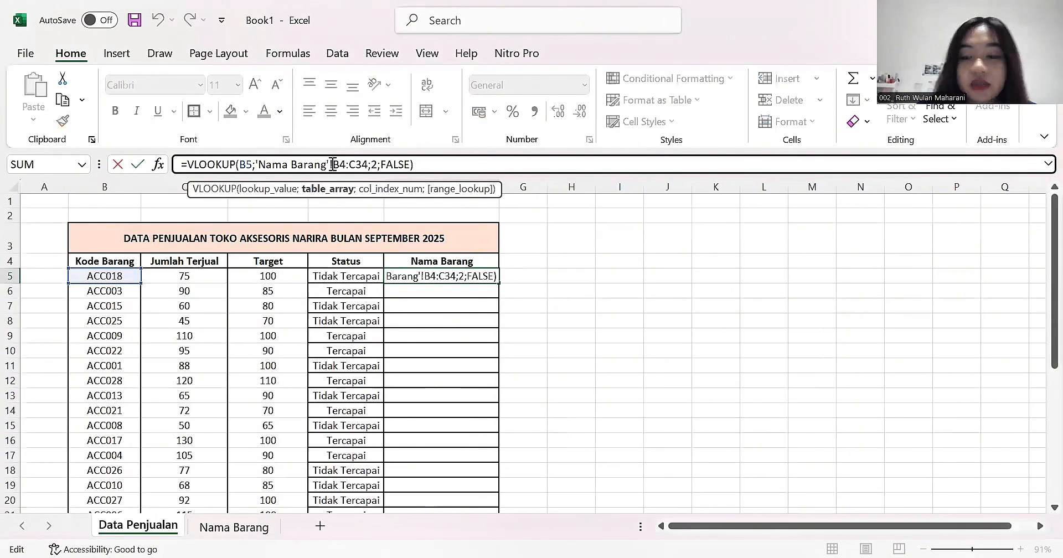
pyautogui.write('$')
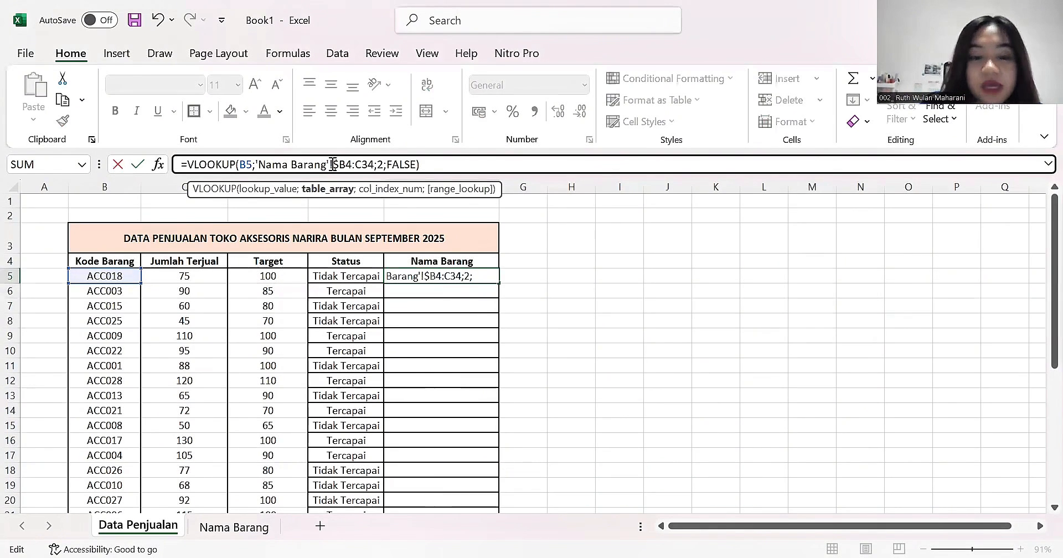
pyautogui.press('Right')
pyautogui.write('$')
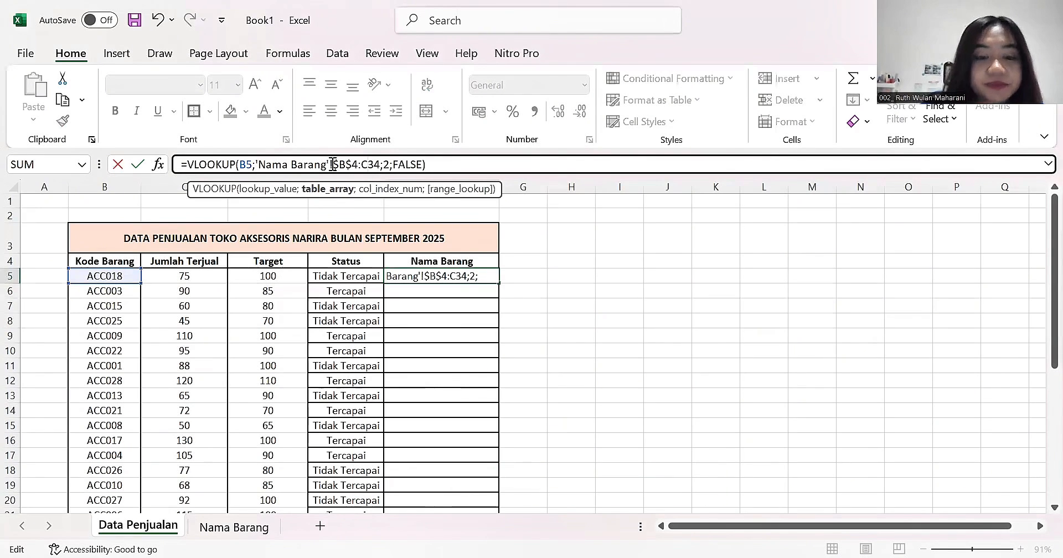
pyautogui.press('Right')
pyautogui.press('Right')
pyautogui.write('$')
pyautogui.press('Right')
pyautogui.write('$')
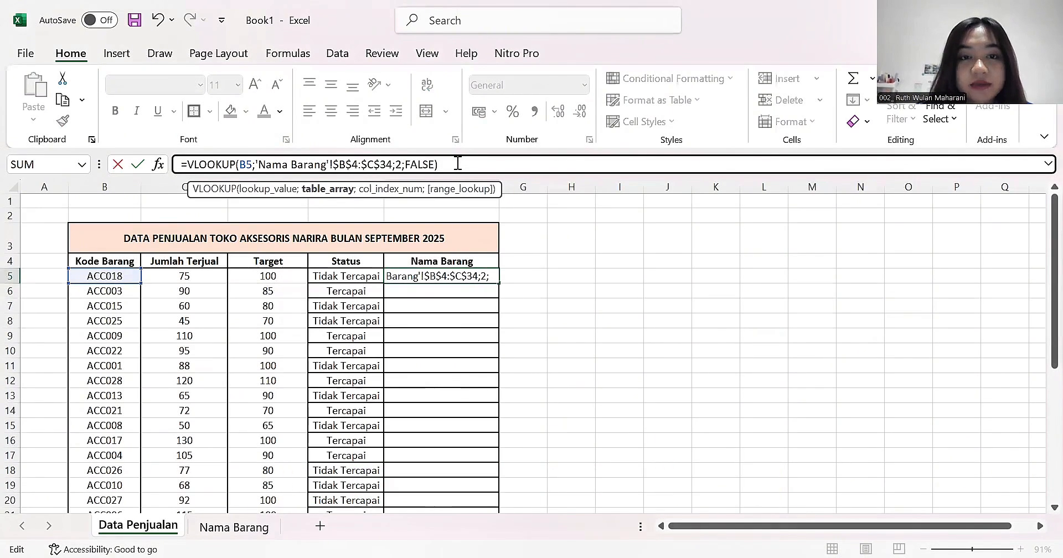
pyautogui.press('Return')
# - Fill the corrected VLOOKUP formula with absolute references from F5 down to F34
pyautogui.click(495, 282)
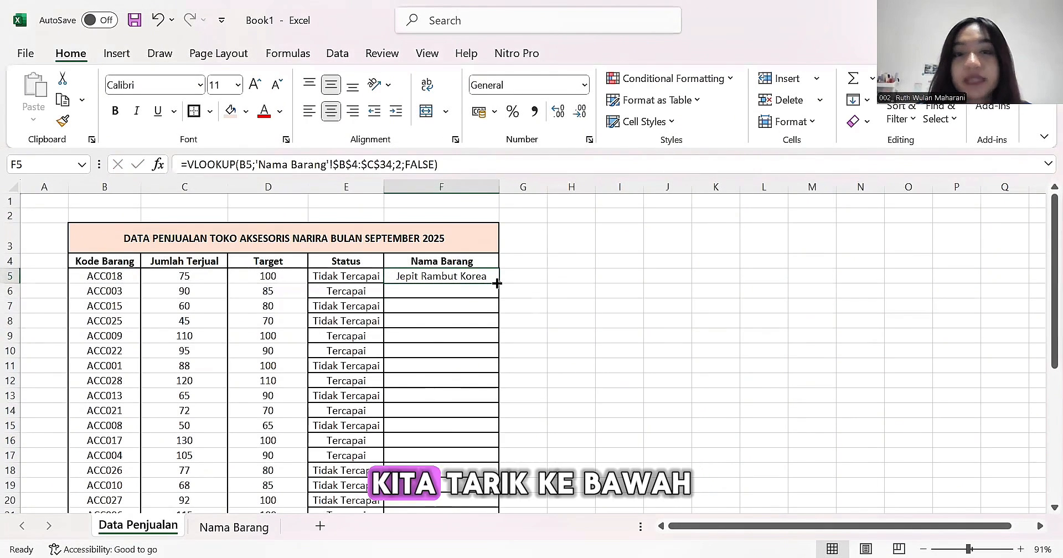
pyautogui.moveTo(497, 283); pyautogui.dragTo(488, 438)
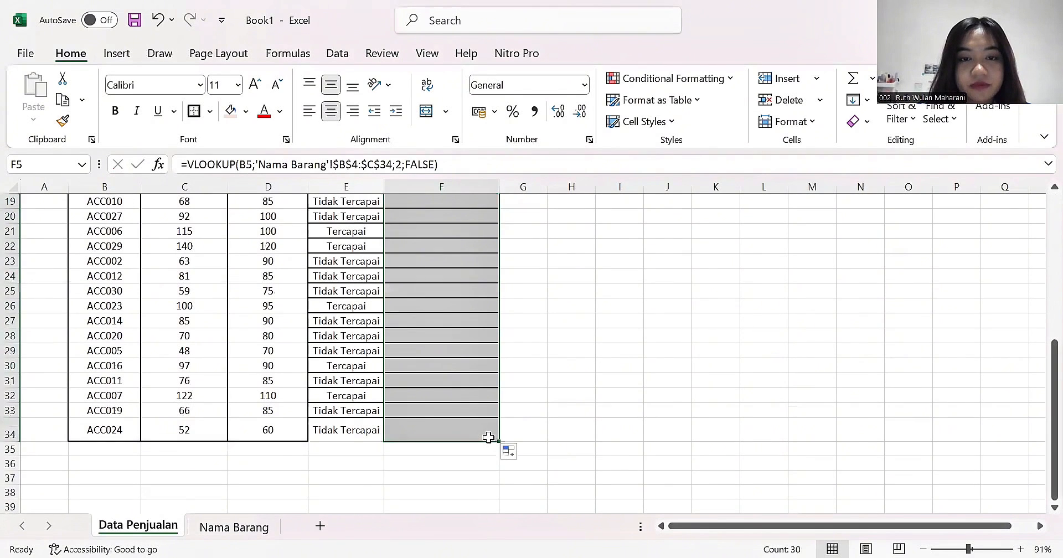
pyautogui.click(537, 377)
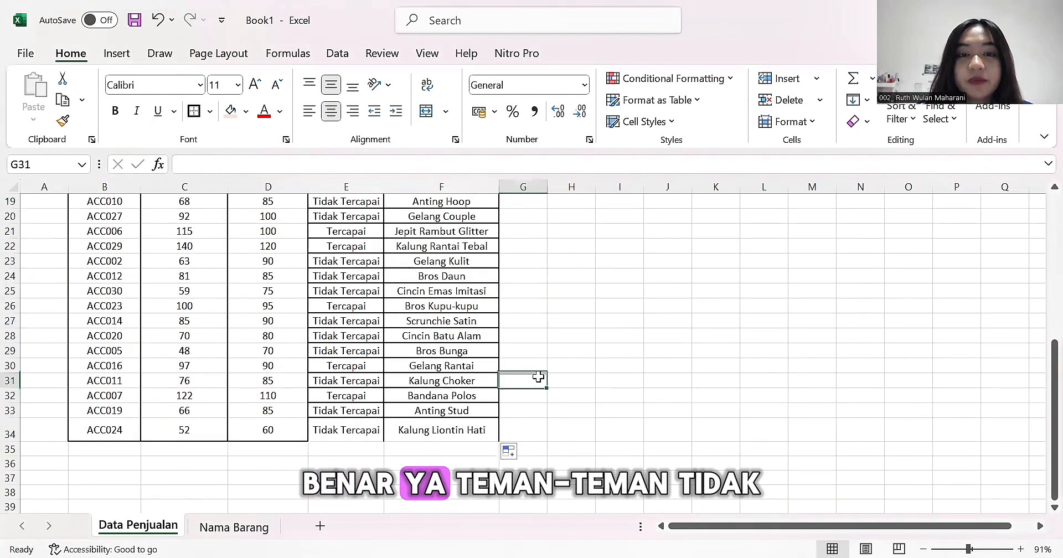
# - Check the Nama Barang column from the first to the last product row for lookup errors
pyautogui.scroll(2, 508, 354)
pyautogui.scroll(4, 508, 354)
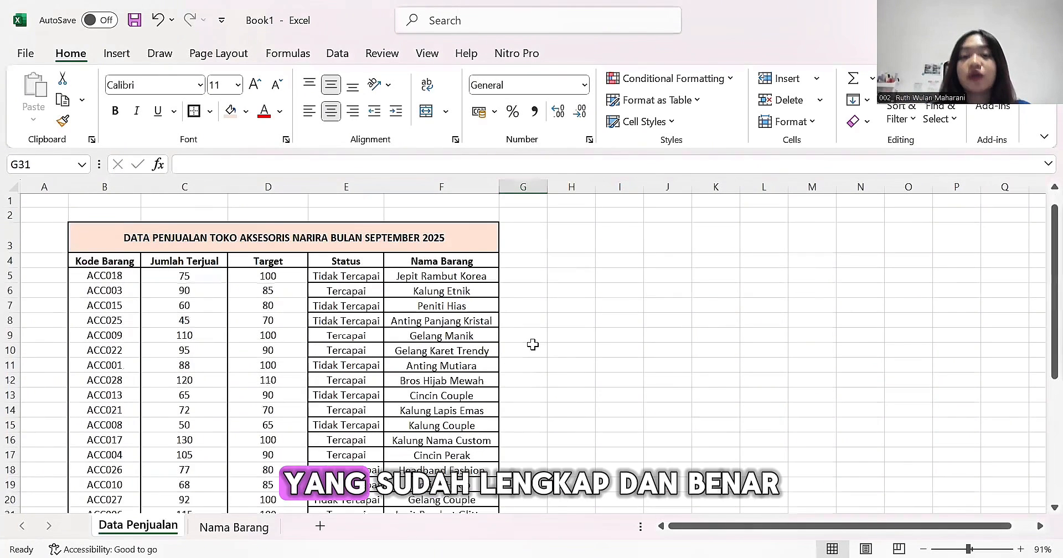
pyautogui.scroll(-2, 445, 381)
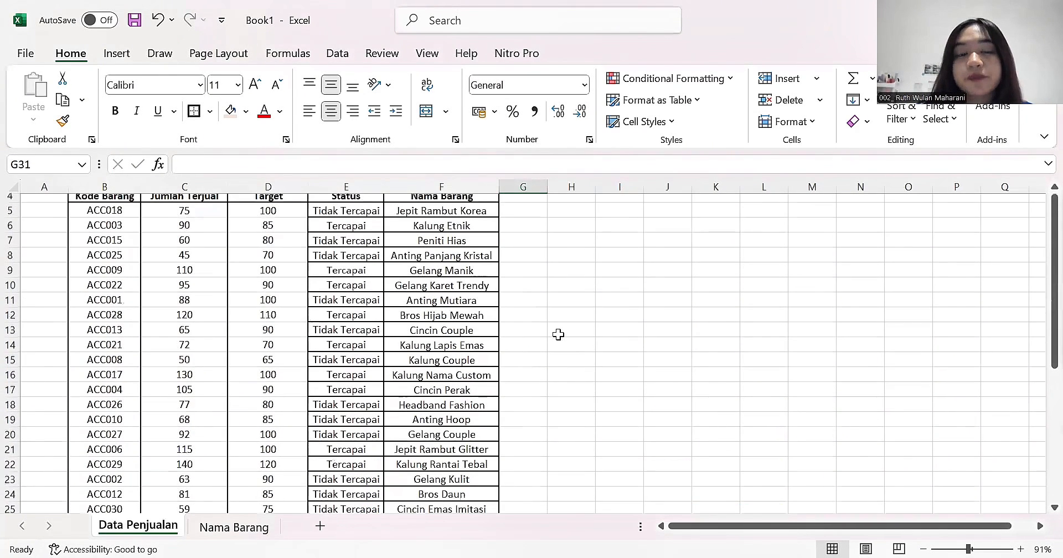
pyautogui.scroll(-4, 558, 334)
pyautogui.hscroll(1, 558, 334)
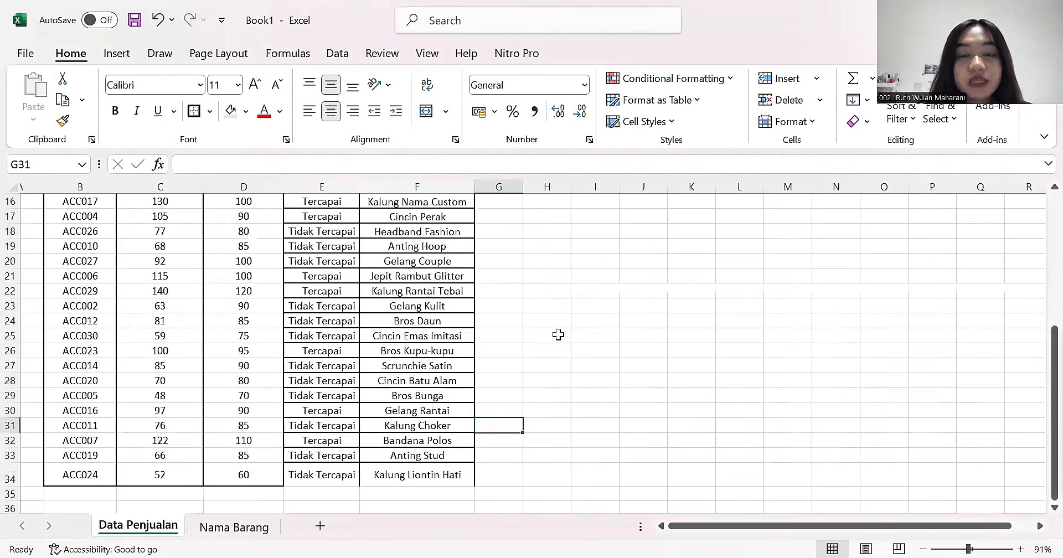
pyautogui.scroll(1, 560, 262)
pyautogui.hscroll(-1, 560, 262)
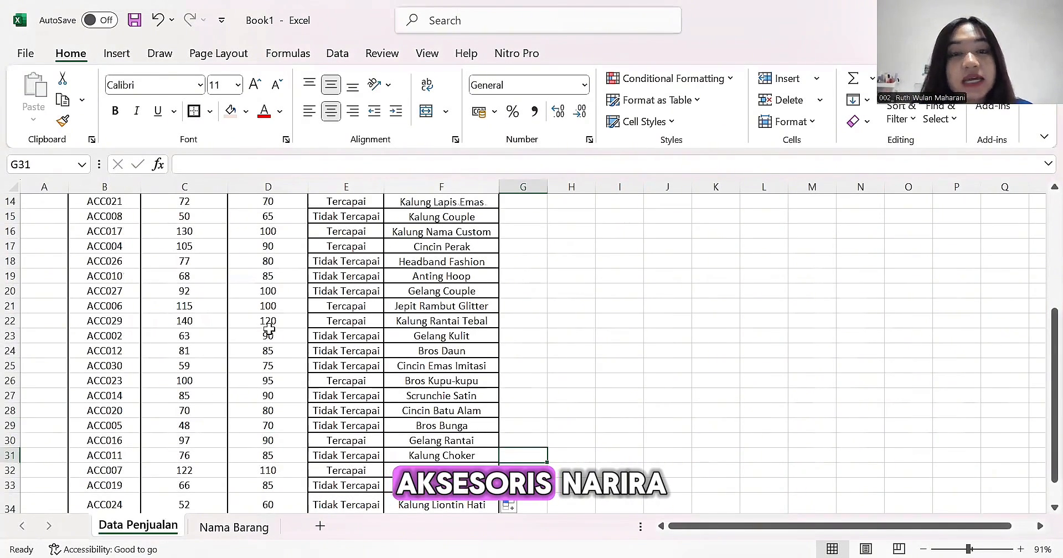
pyautogui.scroll(5, 268, 329)
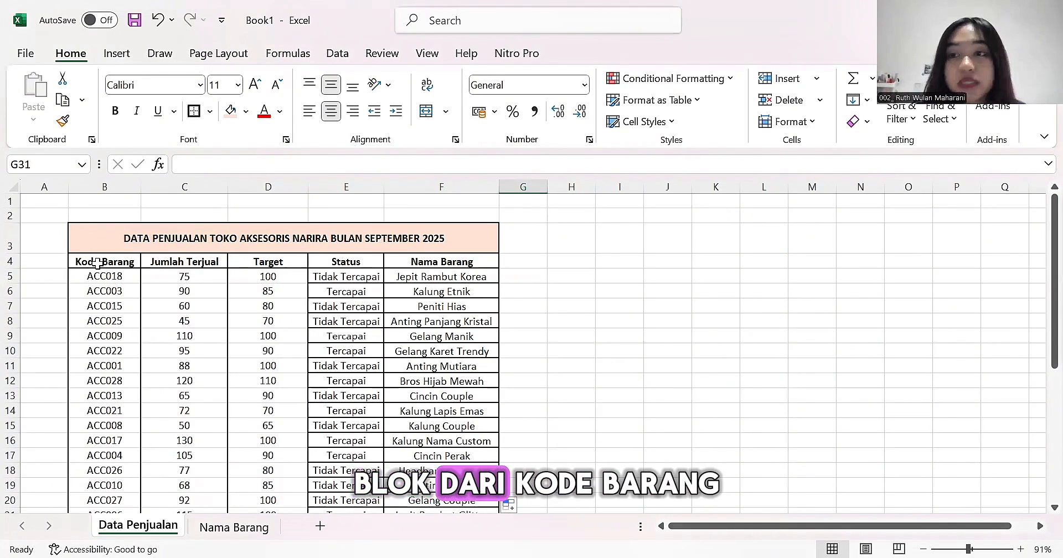
# - Insert a clustered column chart from B4:D34 comparing Jumlah Terjual and Target per Kode Barang, placed beside the table
pyautogui.moveTo(98, 262); pyautogui.dragTo(296, 523)
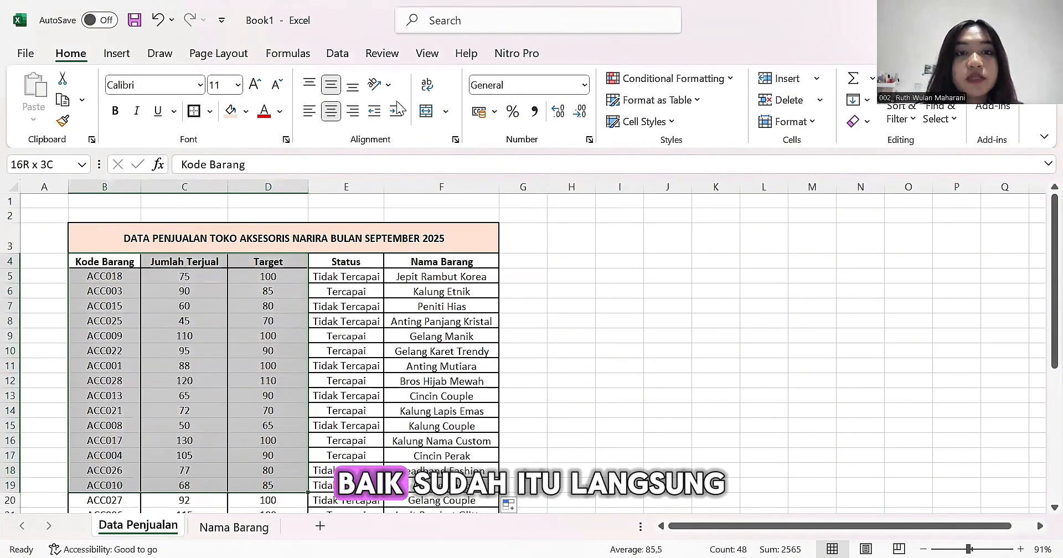
pyautogui.hotkey('ctrl', 'shift', 'Down')
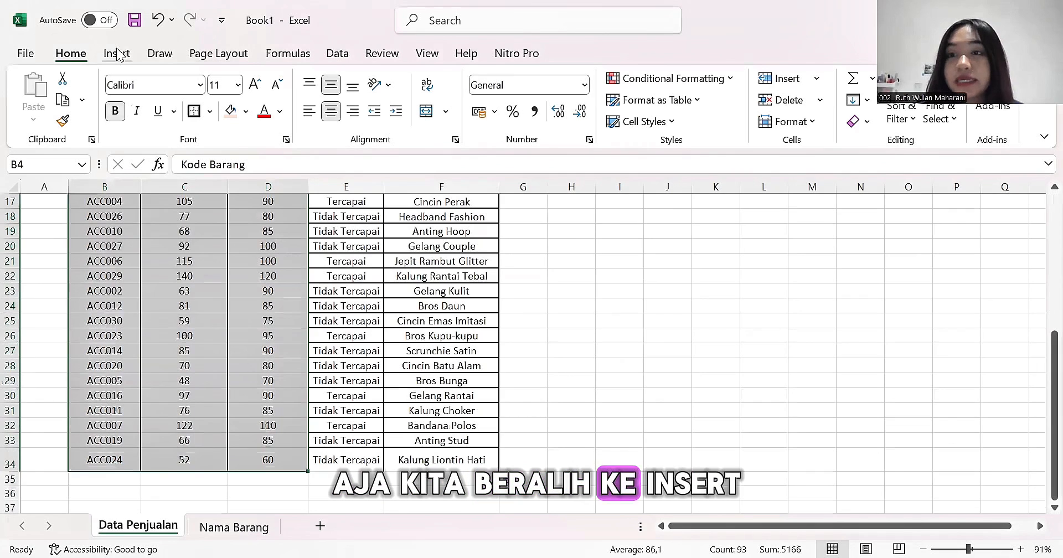
pyautogui.click(116, 53)
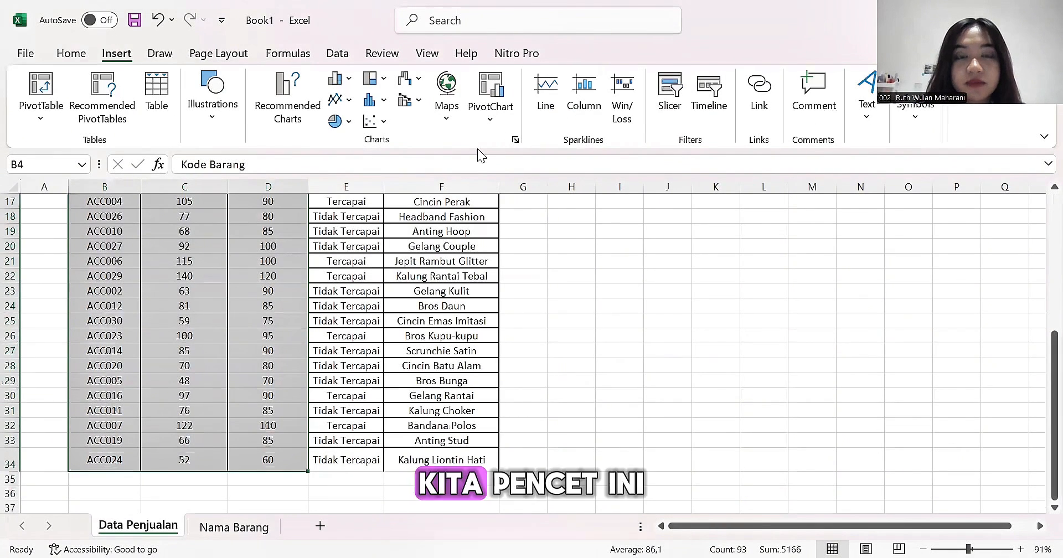
pyautogui.click(514, 140)
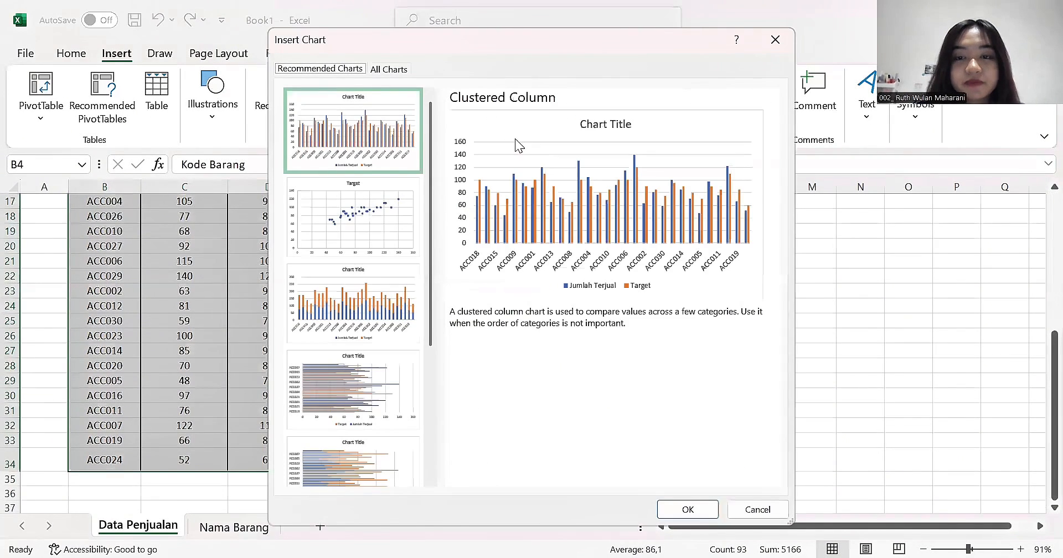
pyautogui.click(686, 509)
pyautogui.scroll(2, 797, 232)
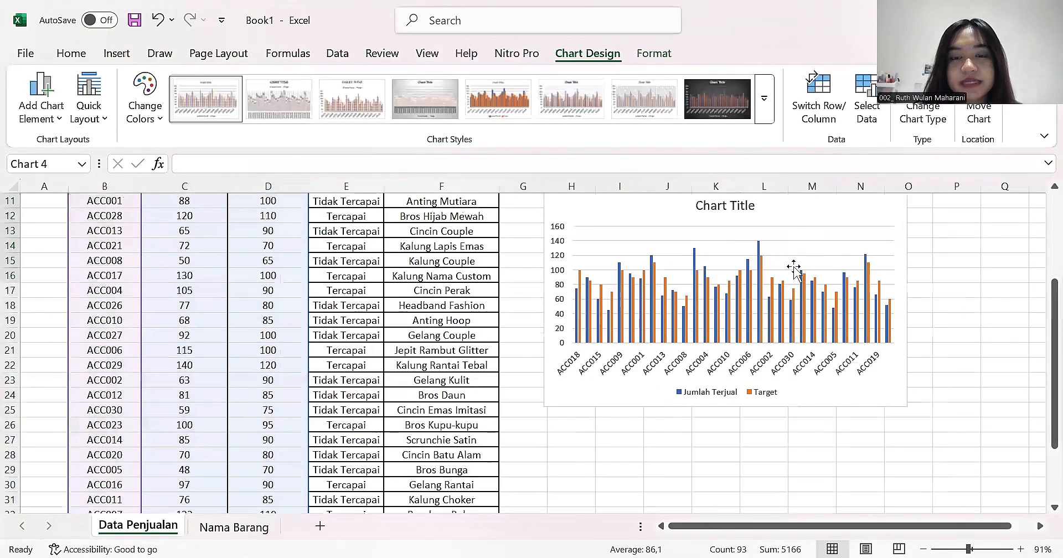
pyautogui.click(587, 485)
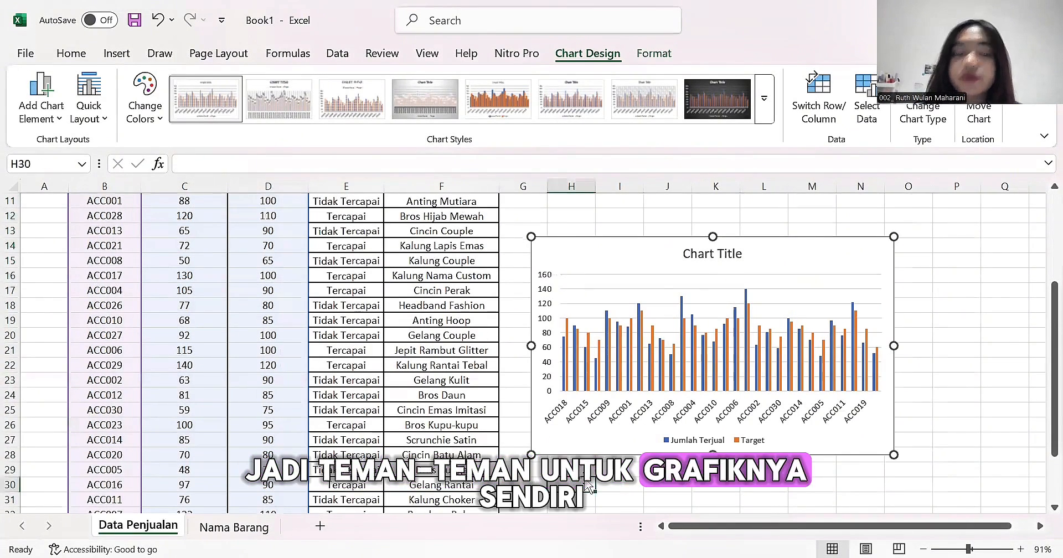
pyautogui.hscroll(2, 628, 281)
pyautogui.hscroll(1, 499, 262)
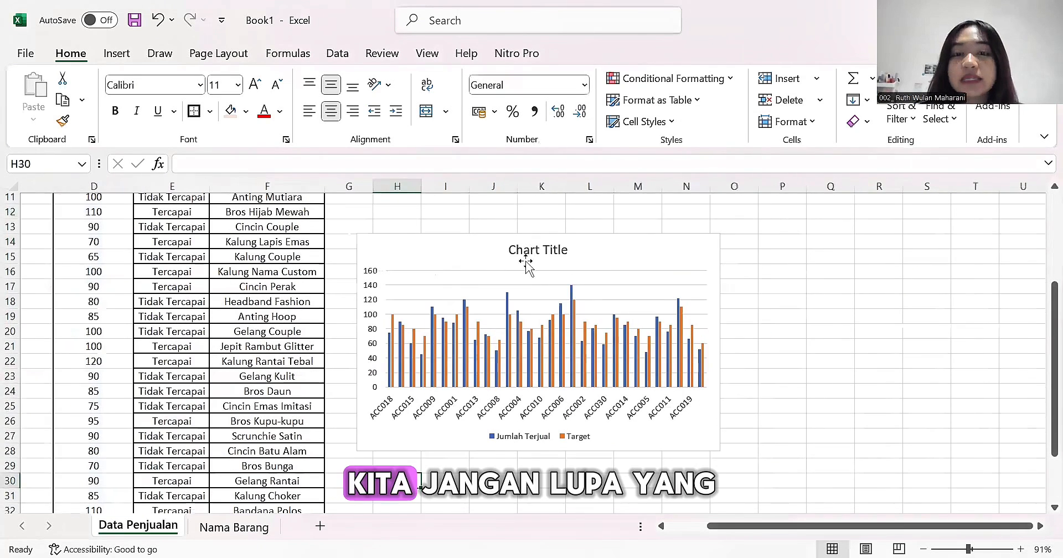
# - Replace the chart title with "Perbandingan Jumlah Penjualan dan Target Penjualan Toko Aksesoris Narira di Bulan Spetember 2025"
pyautogui.hscroll(1, 529, 266)
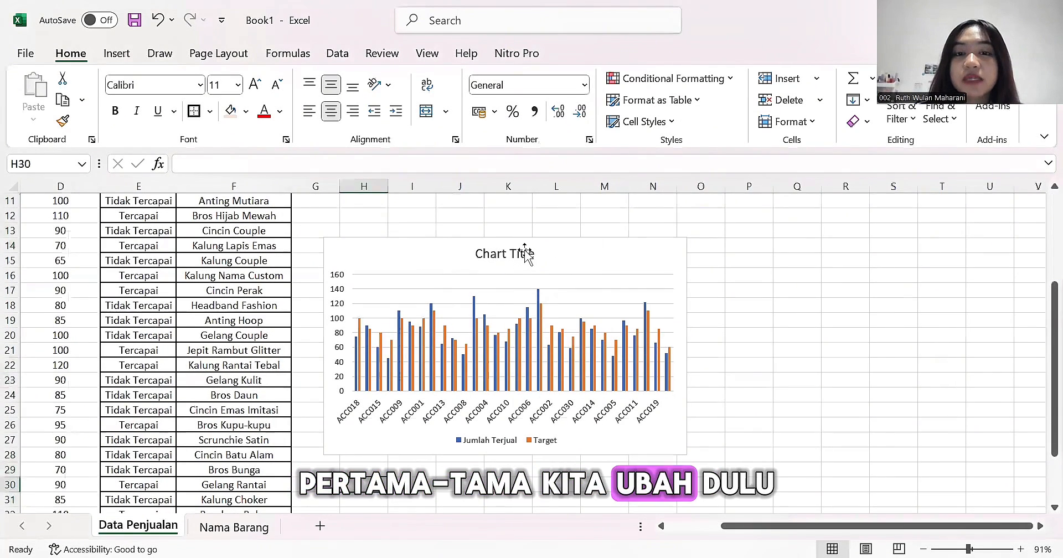
pyautogui.click(534, 254)
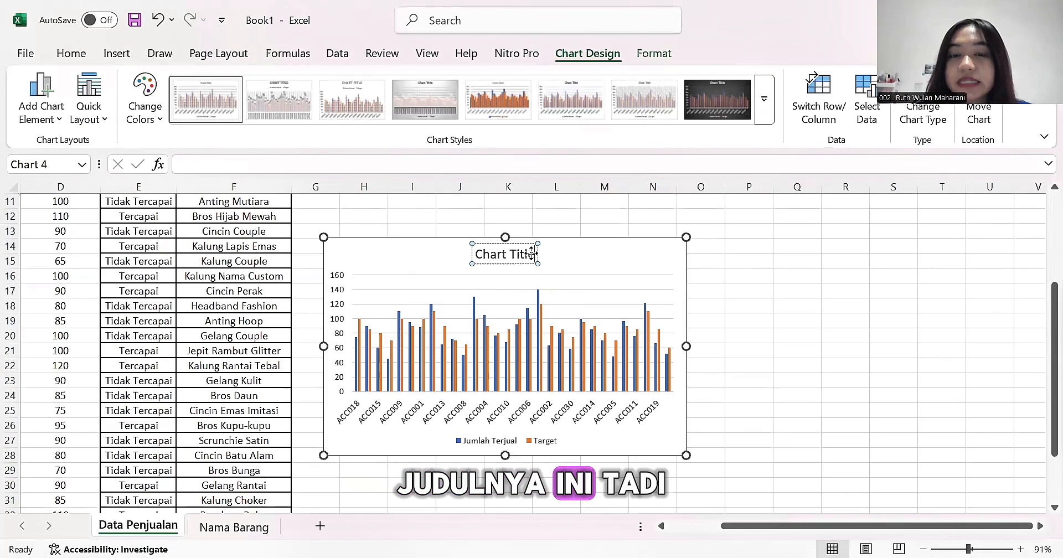
pyautogui.press('BackSpace')
pyautogui.press('BackSpace')
pyautogui.press('BackSpace')
pyautogui.press('BackSpace')
pyautogui.press('BackSpace')
pyautogui.press('BackSpace')
pyautogui.press('BackSpace')
pyautogui.press('BackSpace')
pyautogui.press('BackSpace')
pyautogui.press('BackSpace')
pyautogui.press('BackSpace')
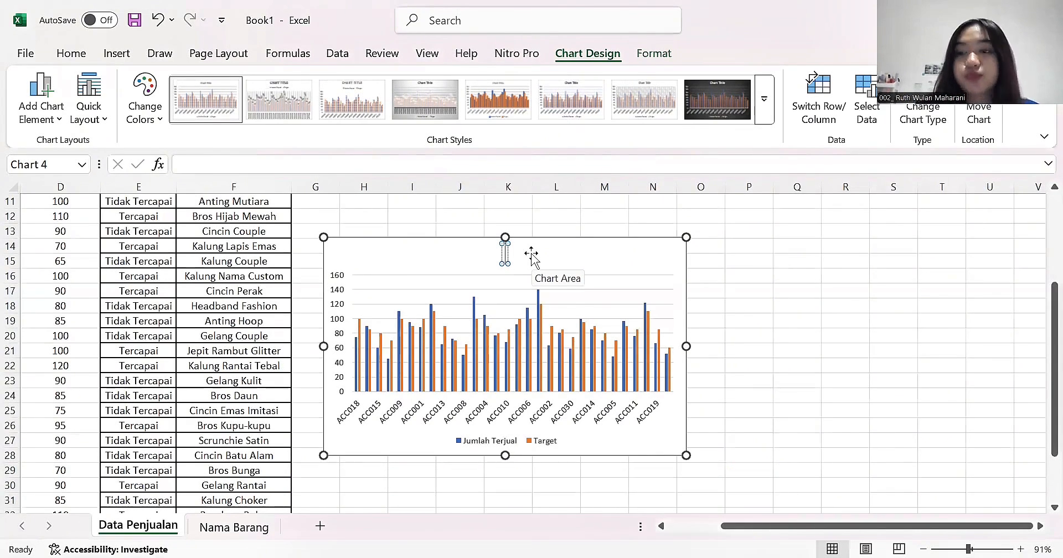
pyautogui.write('Perbandingan Jumlah Penjualan dan Target Penjualan Toko Aksesoris Narira di Bulan Spetember 2025')
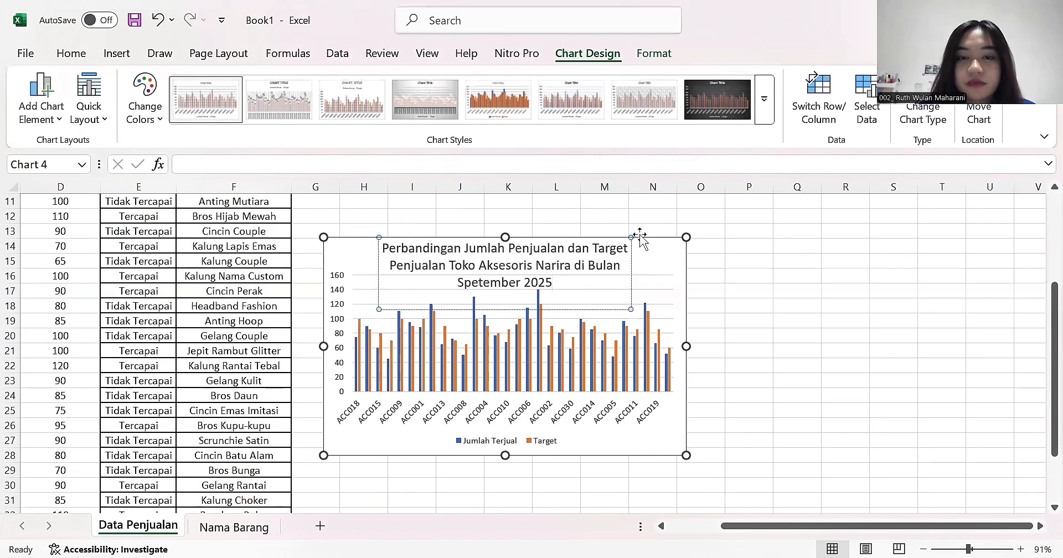
# - Reduce the font size of the whole chart title so that it fits on two lines above the columns
pyautogui.hotkey('ctrl', 'a')
pyautogui.click(71, 53)
pyautogui.click(273, 87)
pyautogui.click(748, 320)
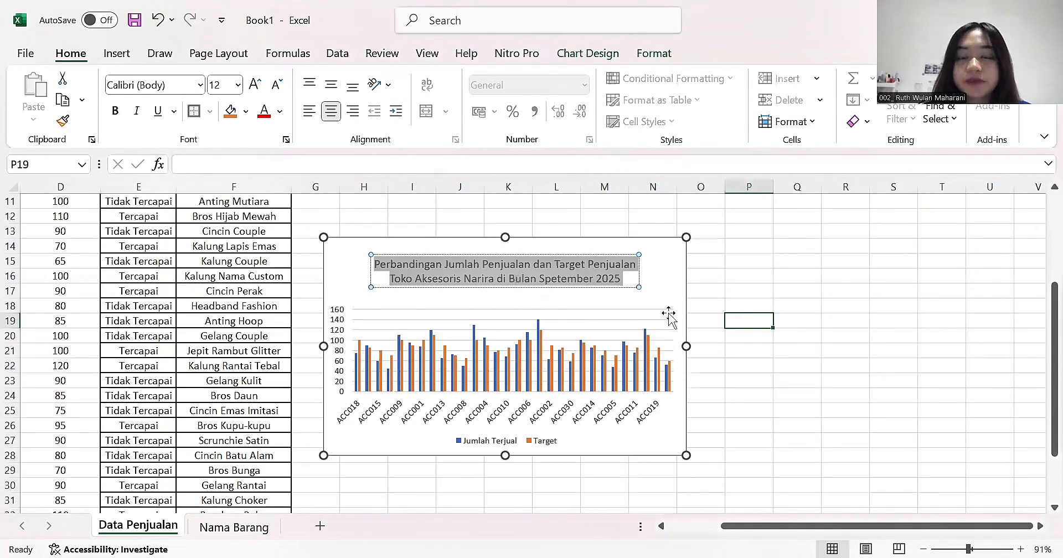
# - Add axis titles to the column chart and set the horizontal axis title to "Kode Barang"
pyautogui.click(681, 260)
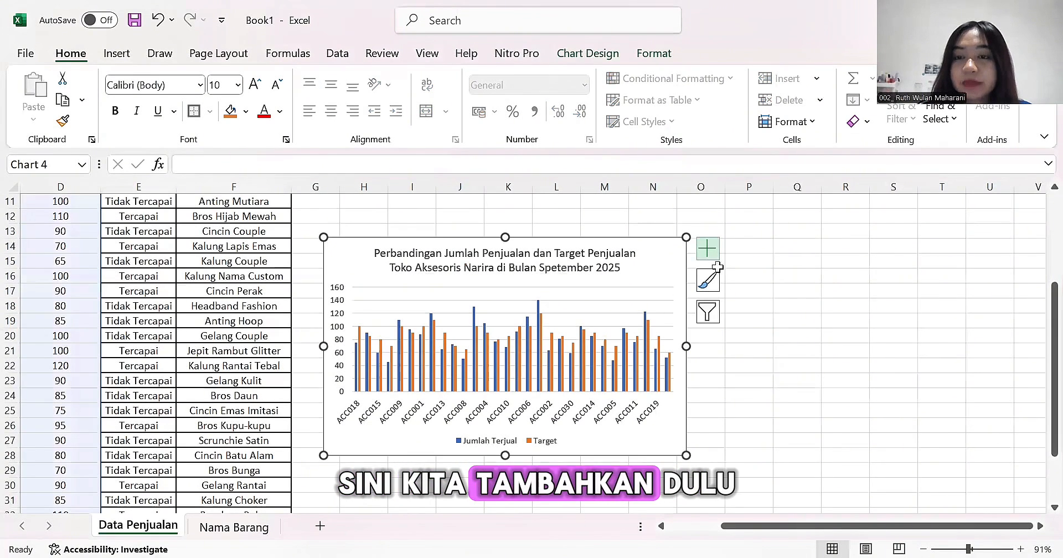
pyautogui.click(708, 249)
pyautogui.click(743, 292)
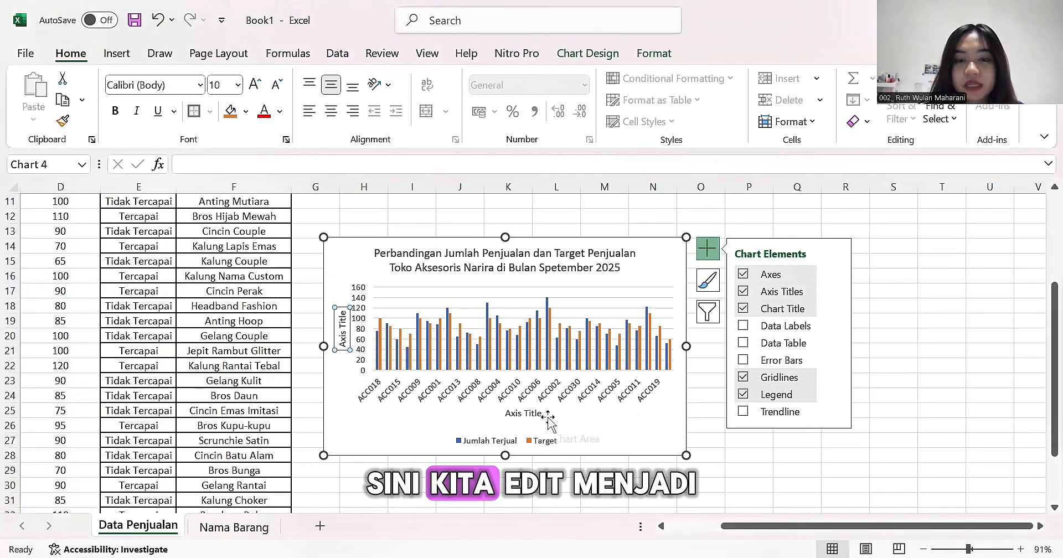
pyautogui.click(547, 423)
pyautogui.click(535, 413)
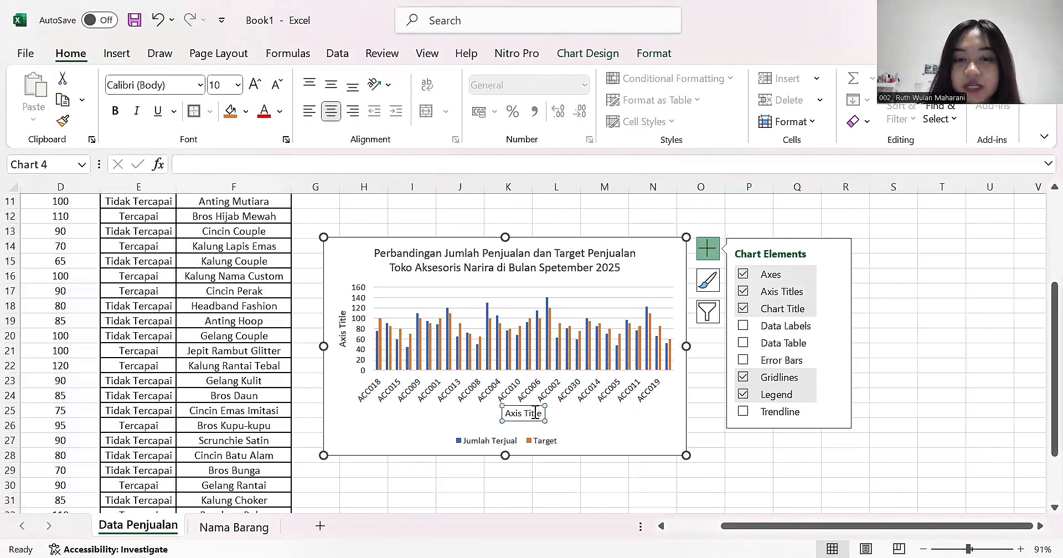
pyautogui.click(535, 412)
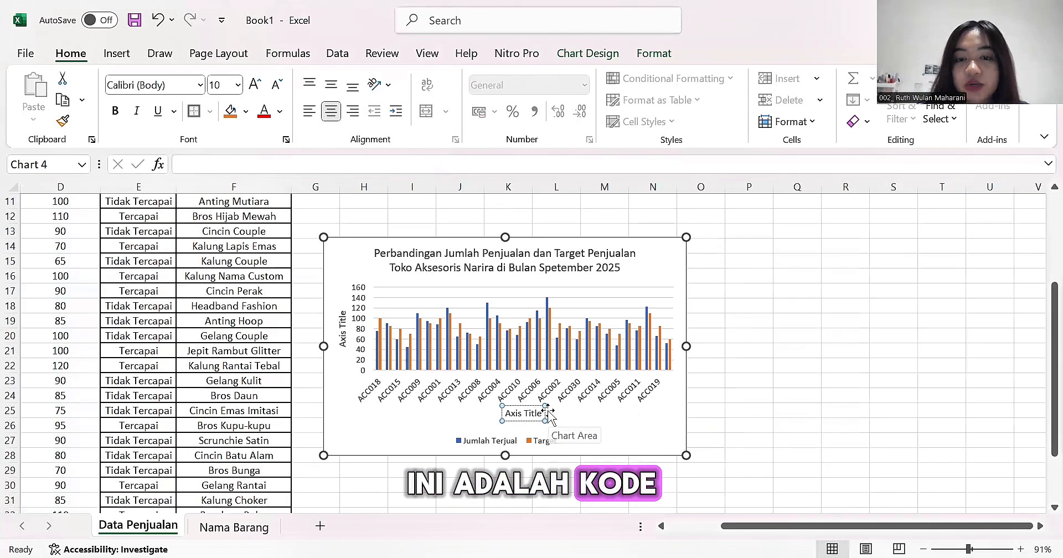
pyautogui.hotkey('ctrl', 'a')
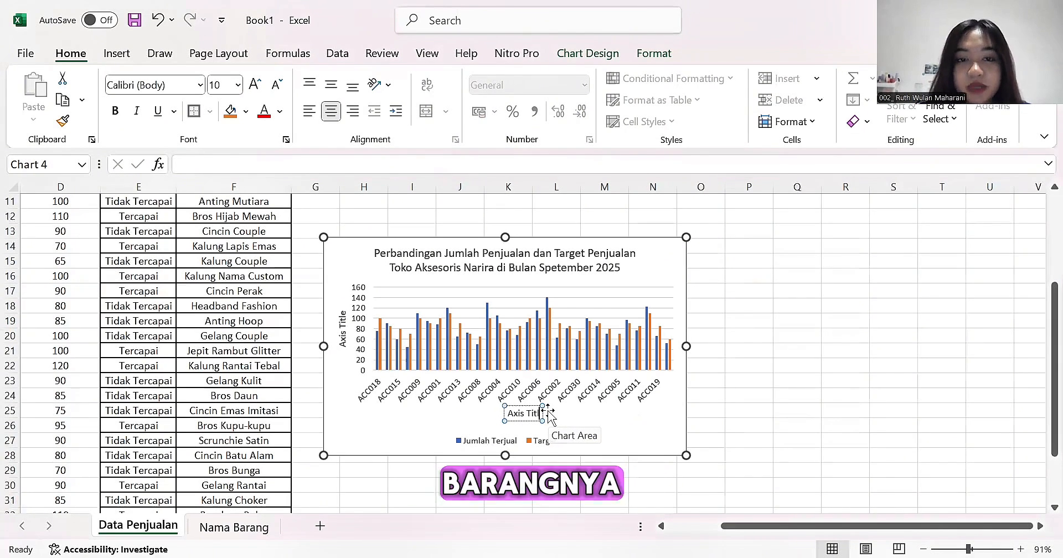
pyautogui.write('Kode Barang')
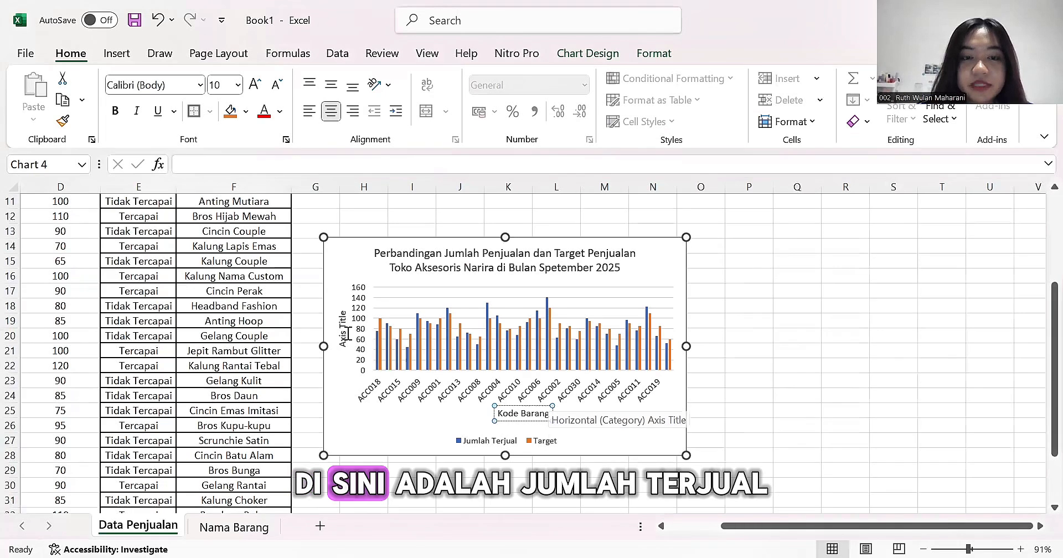
# - Set the chart's vertical axis title to "Jumlah Terjual & Target" and deselect the chart
pyautogui.click(343, 329)
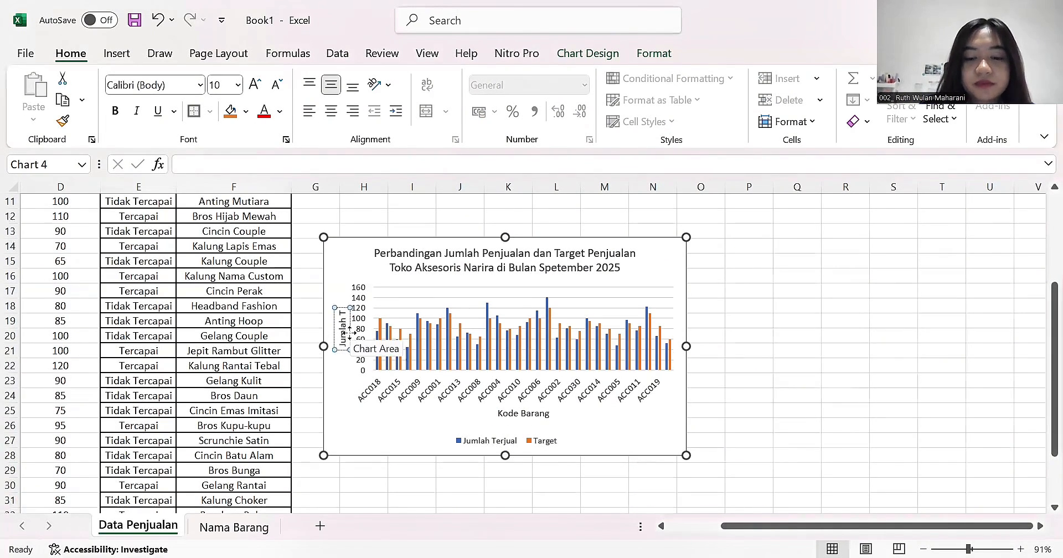
pyautogui.click(412, 485)
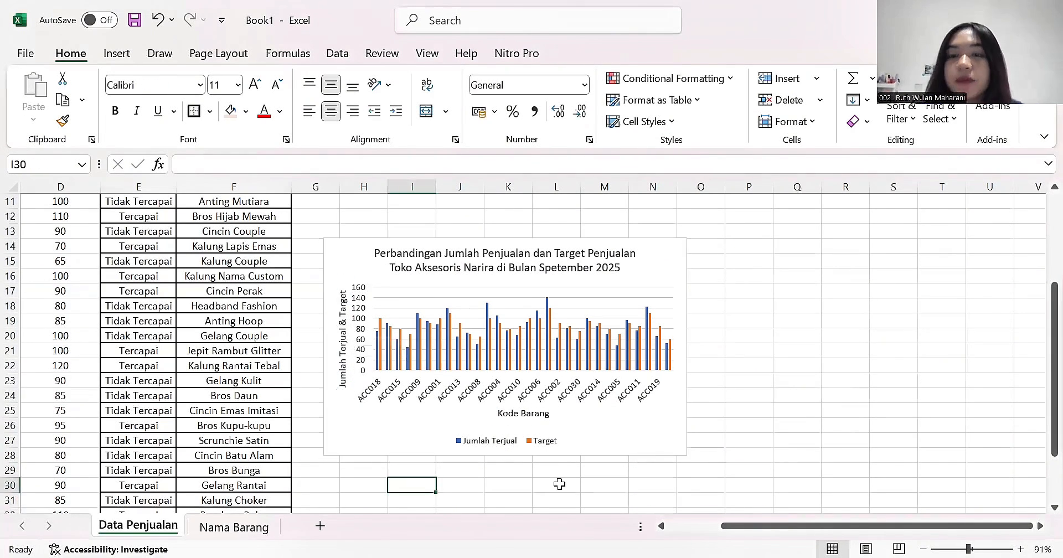
pyautogui.click(632, 485)
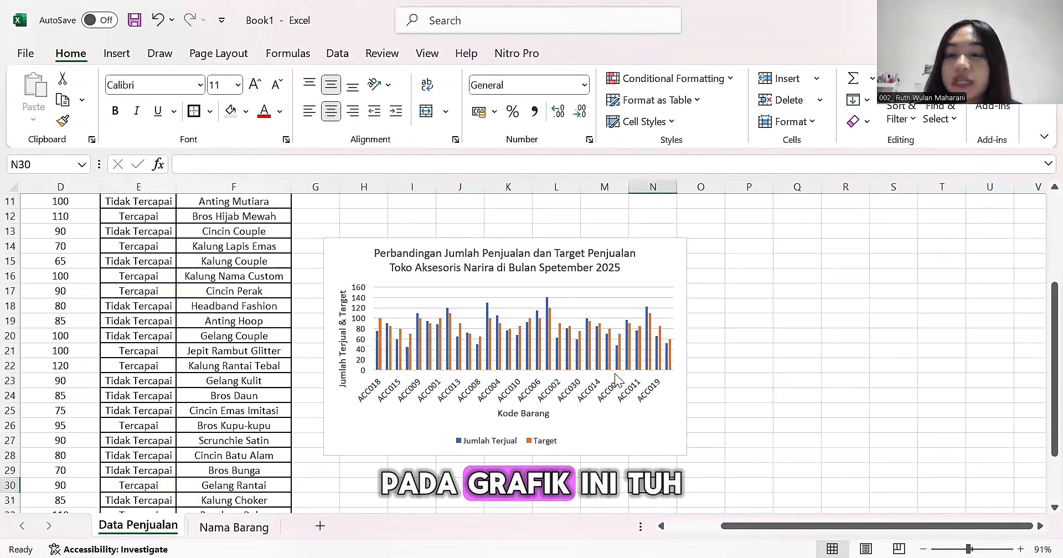